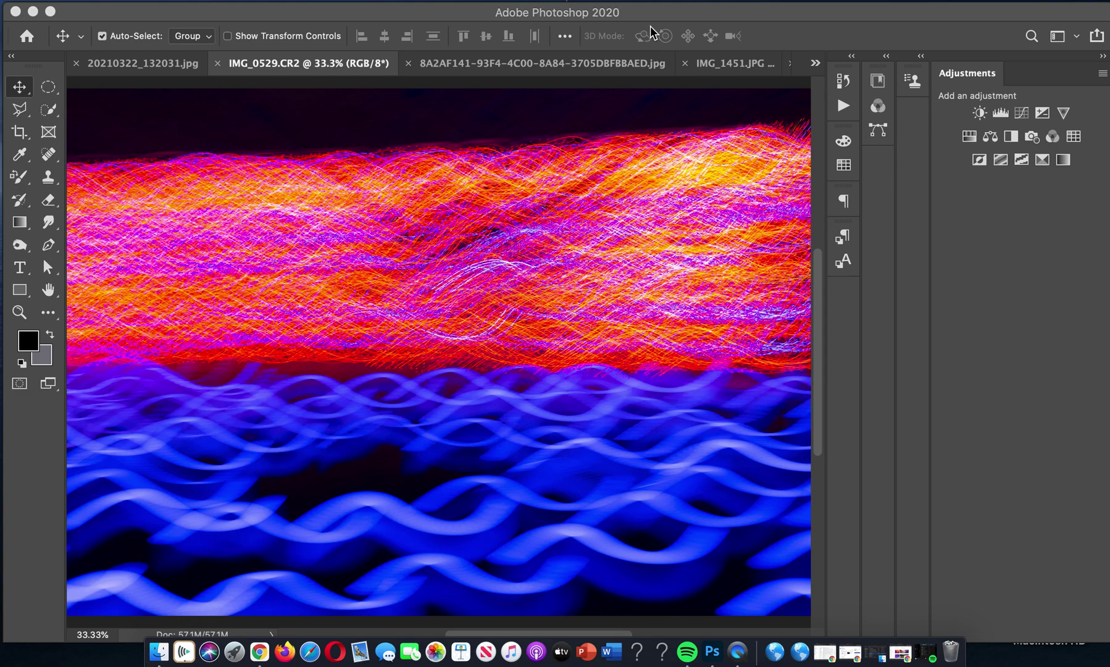
Duplicate the Background layer of the light-trail image and add a new empty layer above the copy.
left_click(331, 18)
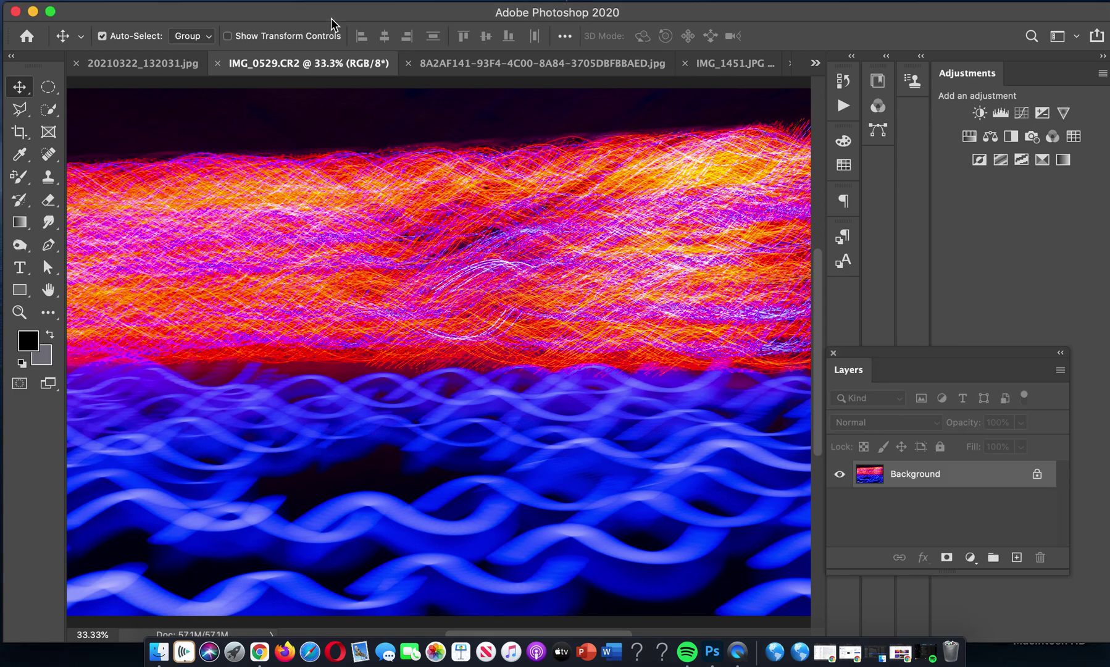
left_click_drag(943, 485, 1016, 557)
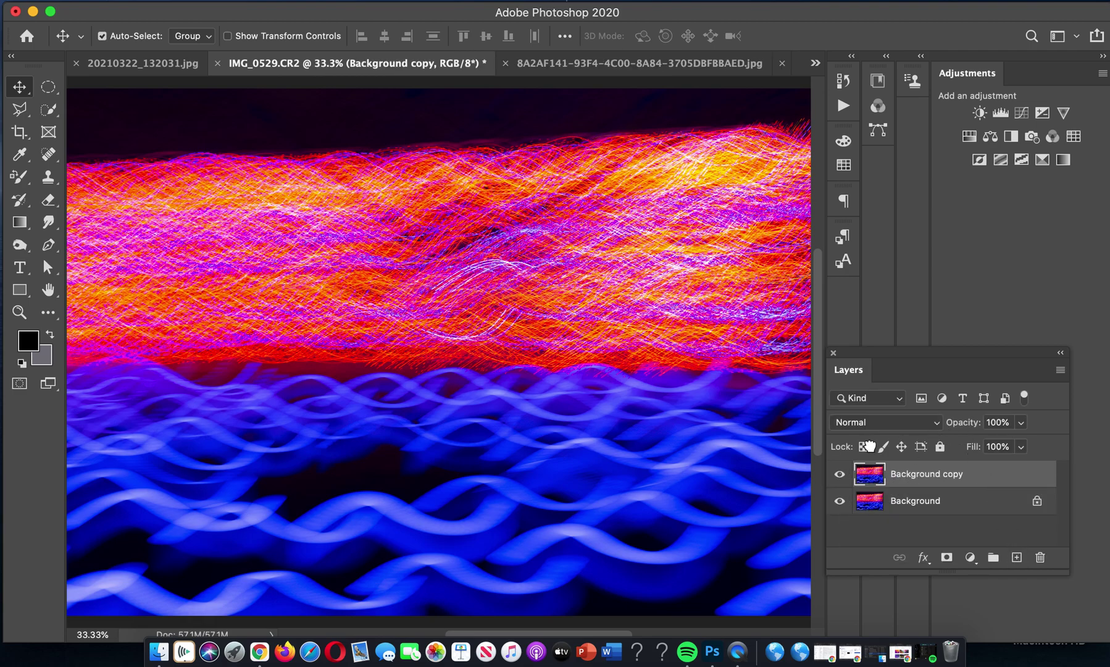
left_click(1017, 557)
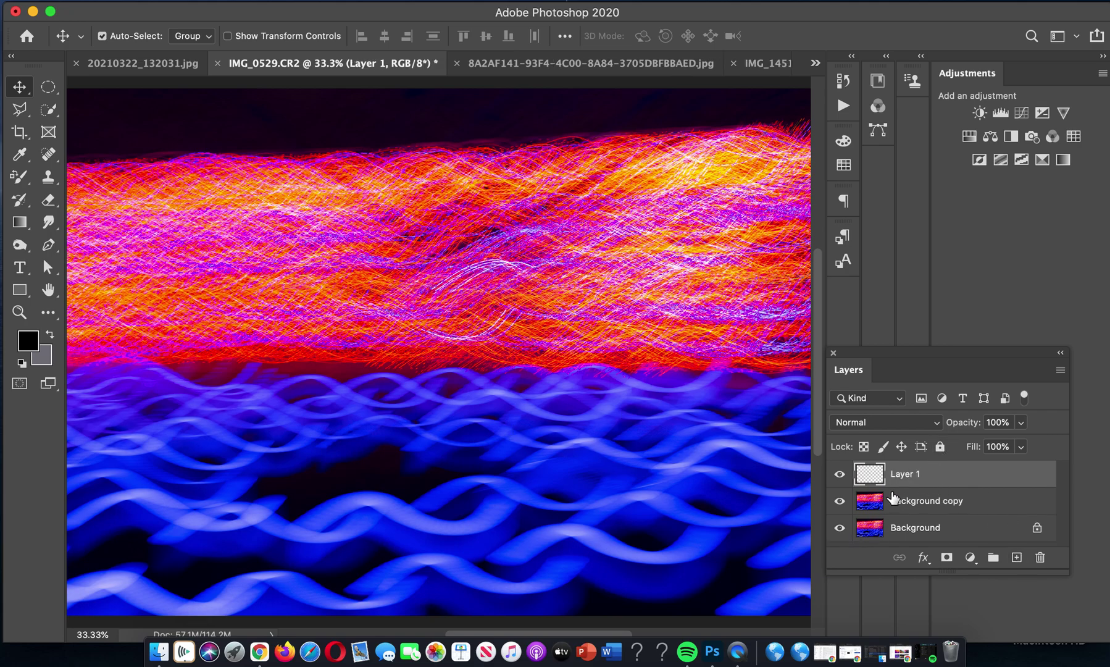
Change the active painting tool from Color Replacement to the regular Brush.
left_click(13, 178)
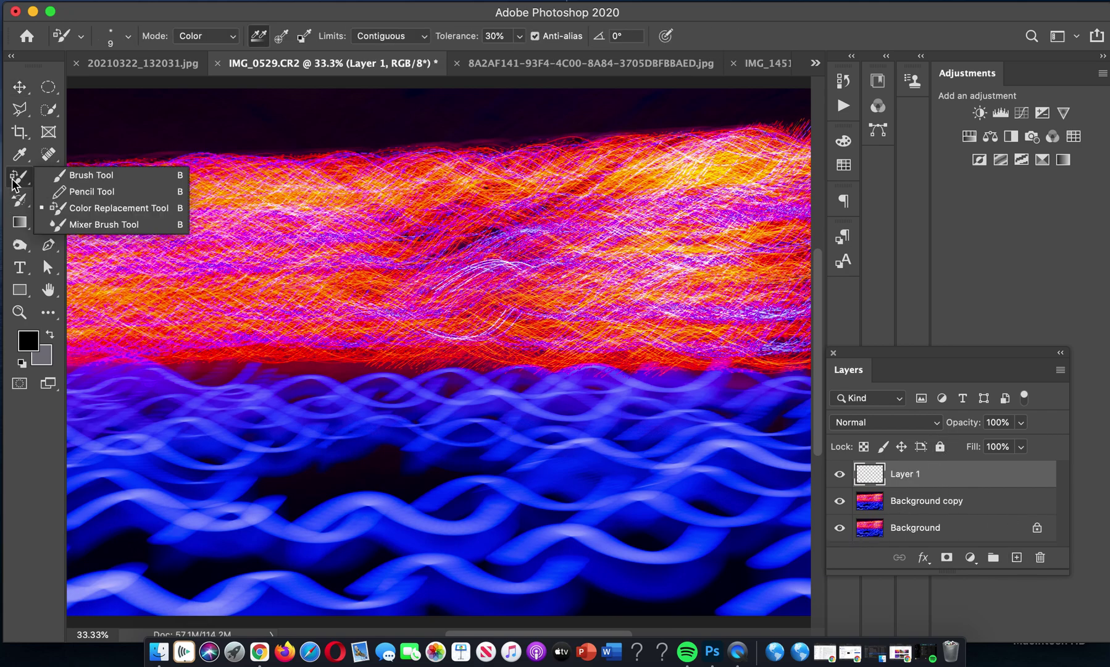
left_click(74, 176)
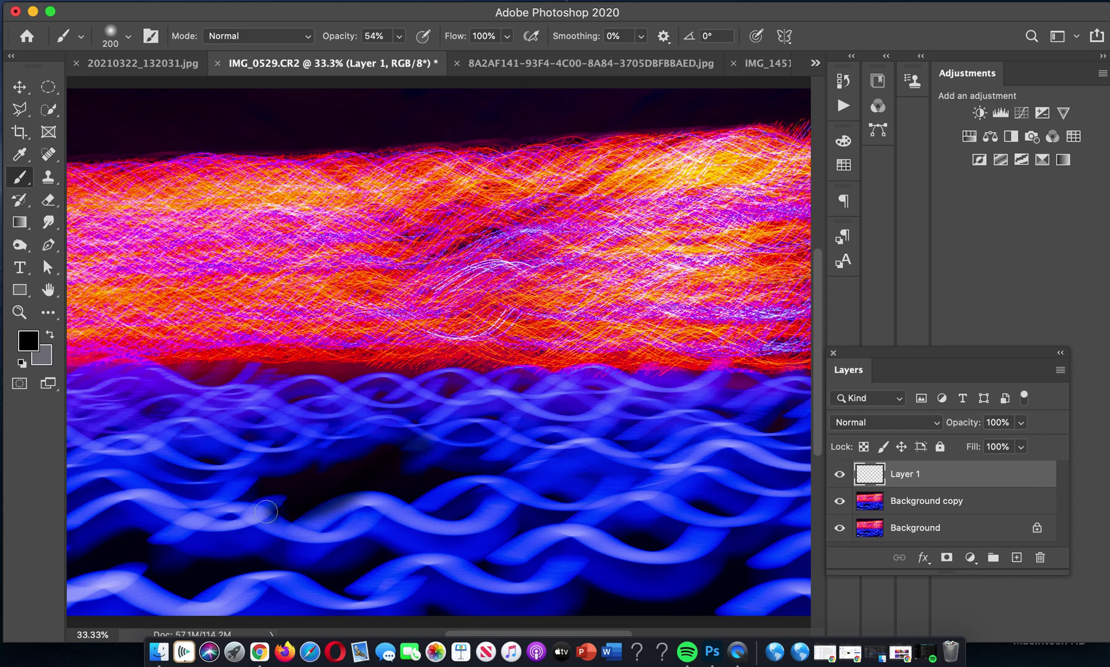
Try painting a black brush stroke across the blue waves on the empty layer, and undo it.
mouse_move(577, 426)
left_mouse_down()
mouse_move(544, 434)
mouse_move(639, 436)
mouse_move(700, 422)
left_mouse_up()
key("super+z")
key("super+z")
key("super+z")
Sample the bright blue of the waves as the foreground color with the Eyedropper and return to the Brush tool.
left_click(19, 154)
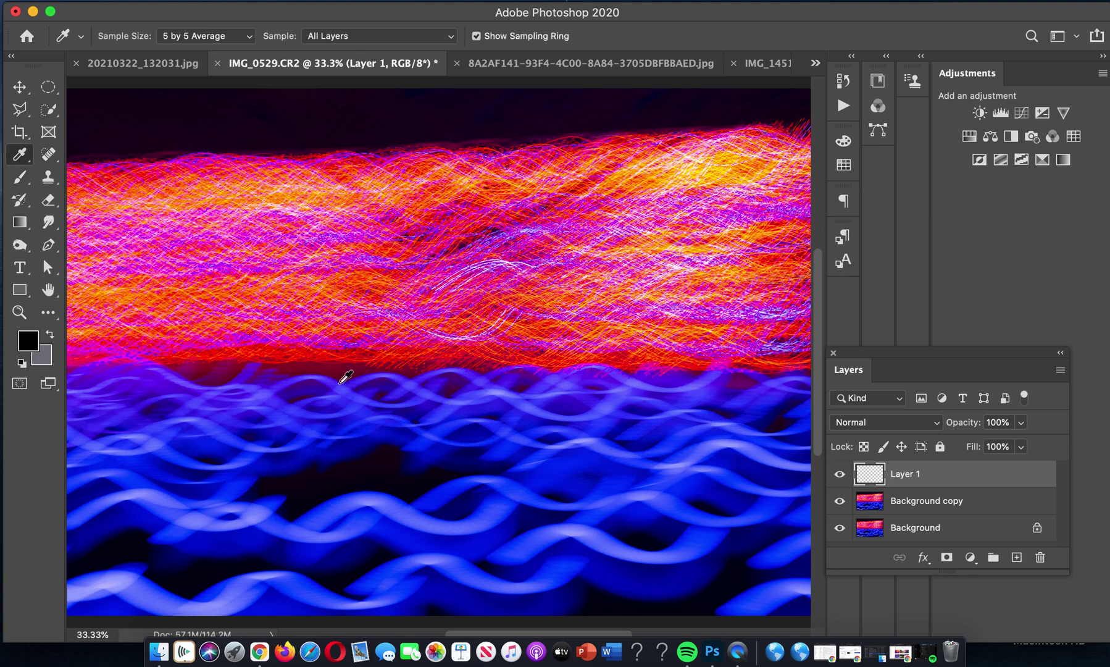
left_click(425, 437)
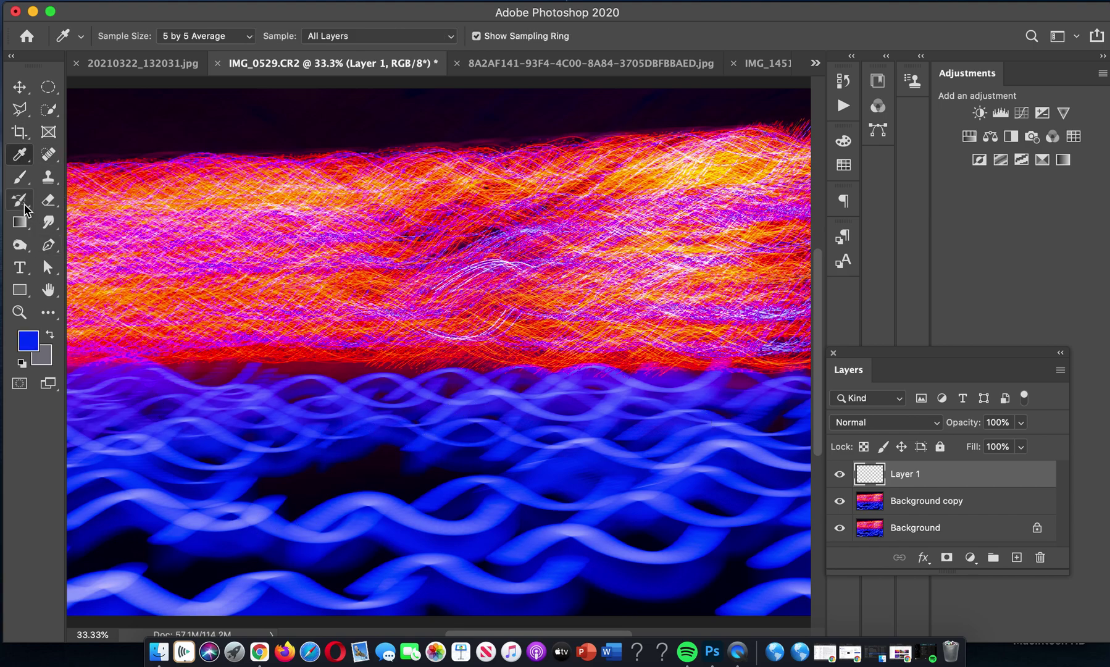
left_click(20, 179)
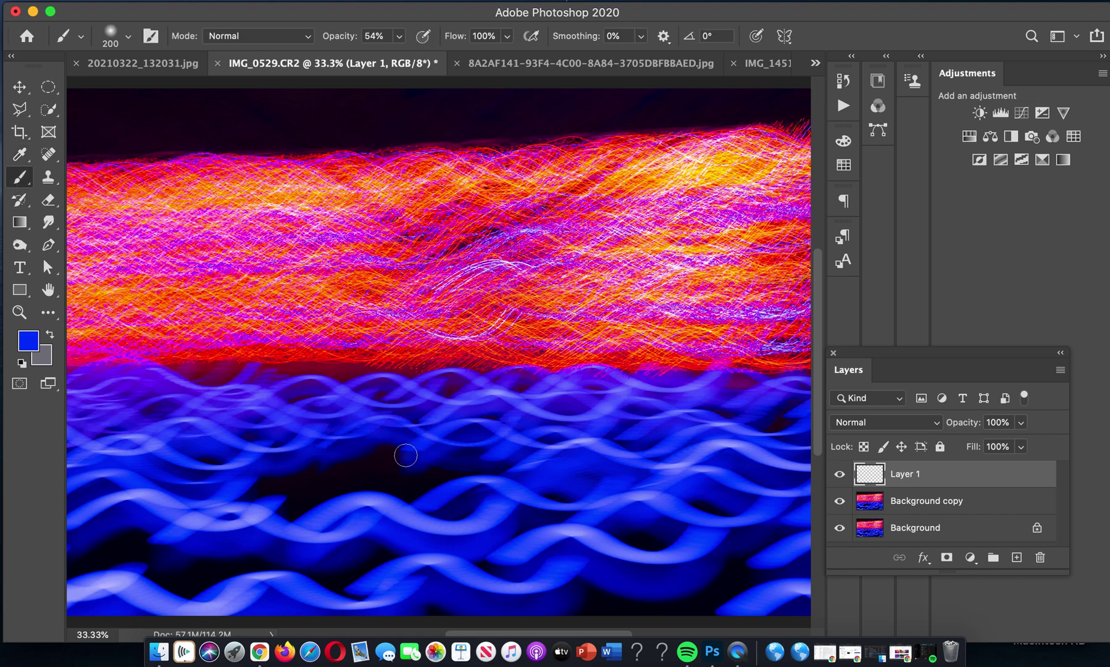
Brush blue over the dark gap between the waves and compare the image with the paint layer hidden and shown.
mouse_move(406, 456)
left_mouse_down()
mouse_move(325, 490)
mouse_move(266, 491)
left_mouse_up()
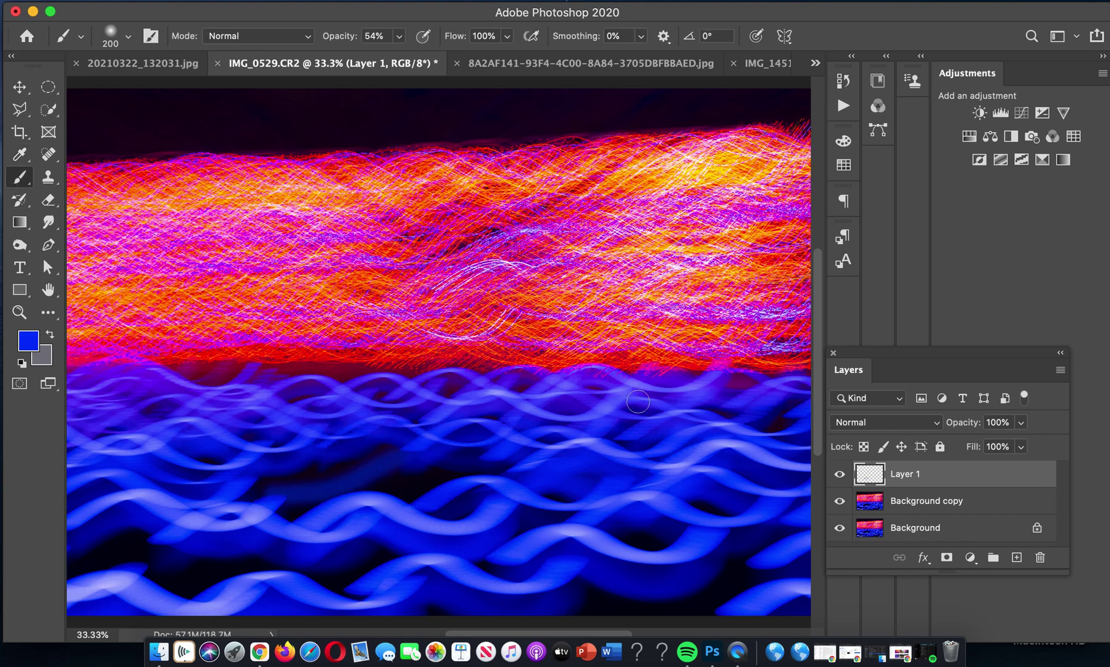
key("super+z")
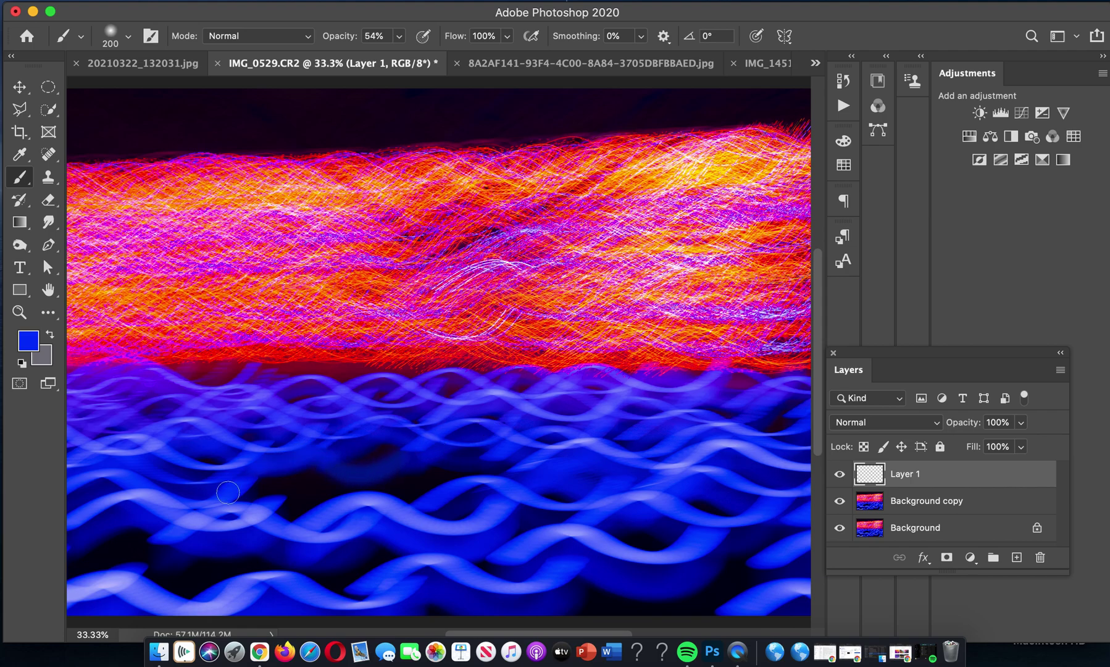
mouse_move(436, 481)
left_mouse_down()
mouse_move(405, 465)
mouse_move(340, 458)
mouse_move(281, 502)
mouse_move(242, 513)
left_mouse_up()
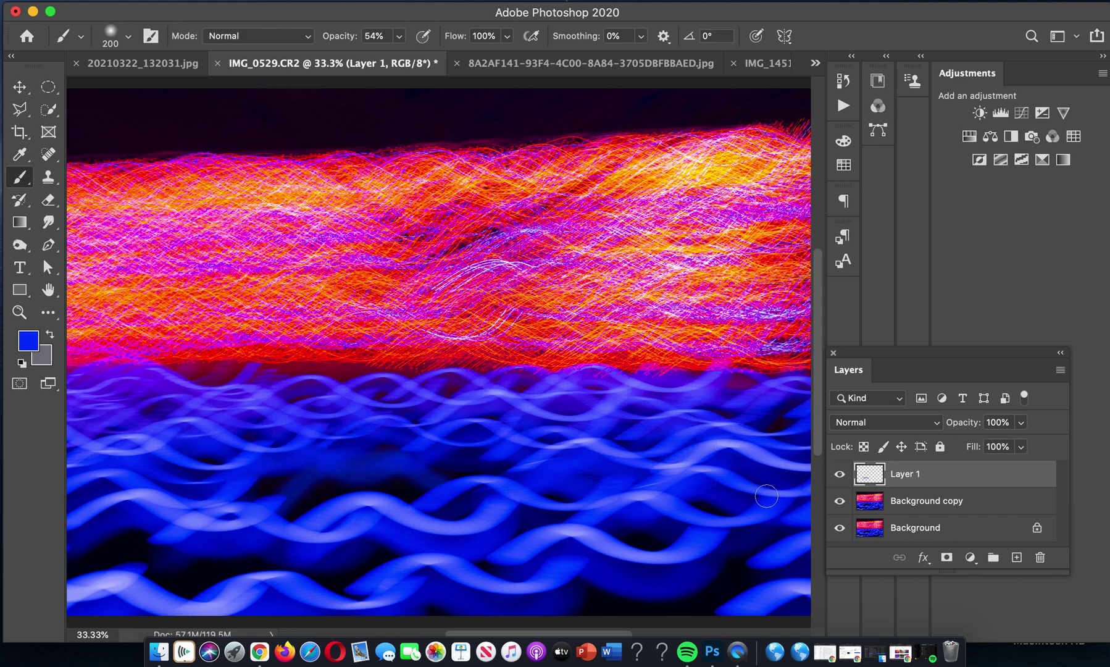
left_click(839, 474)
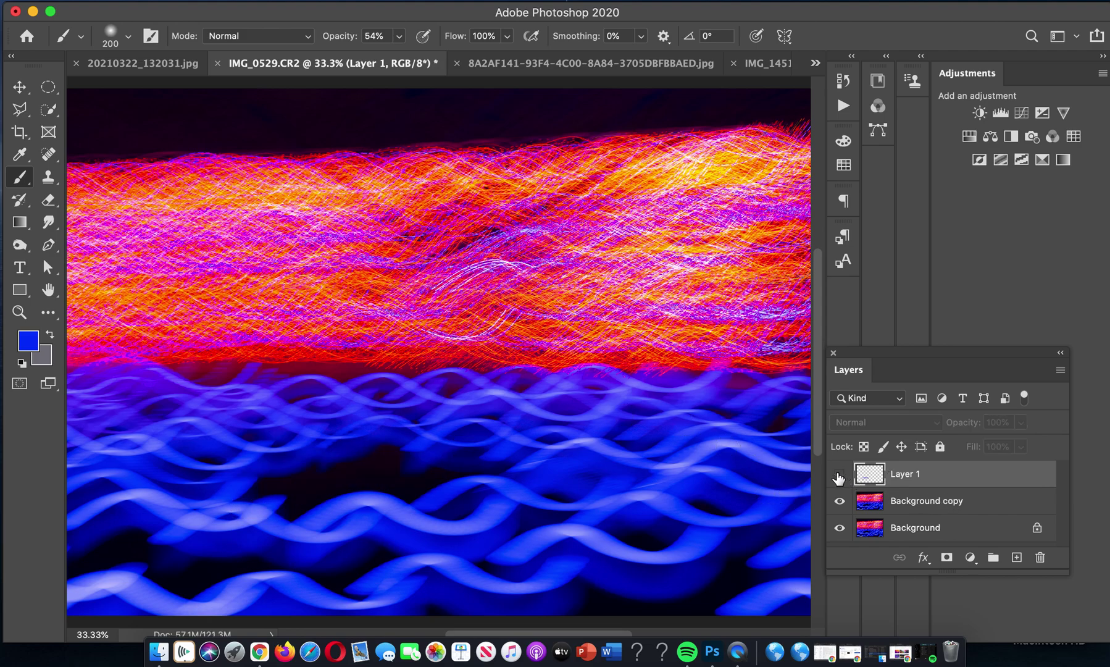
left_click(839, 474)
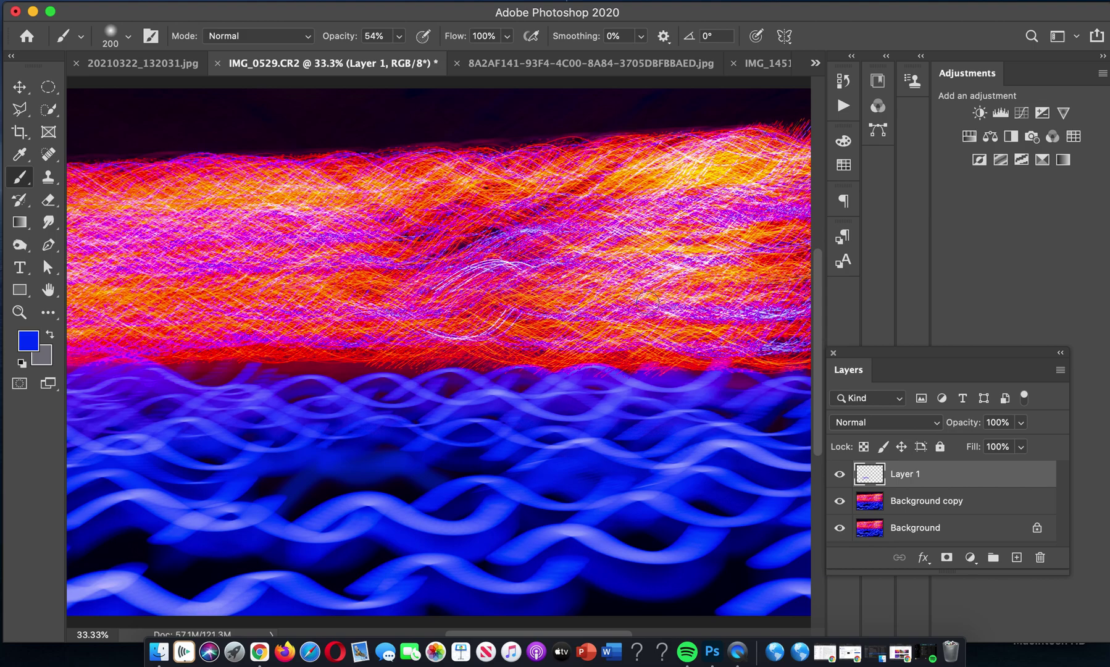
Switch to the chameleon photo and make a rectangular selection around its striped body.
left_click(523, 67)
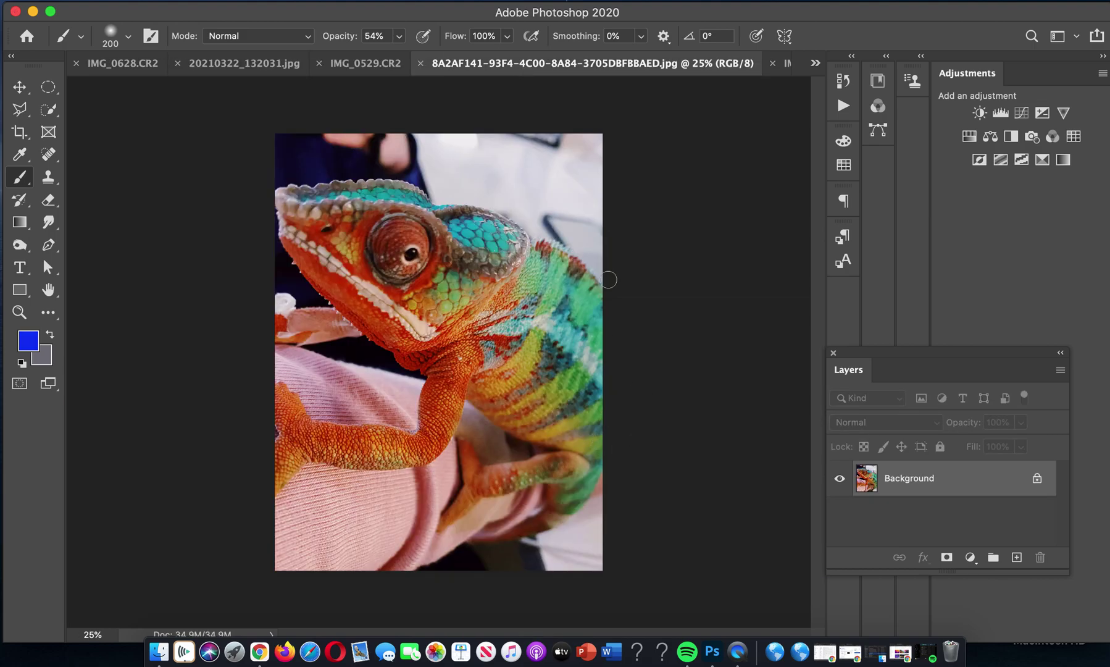
left_click(44, 94)
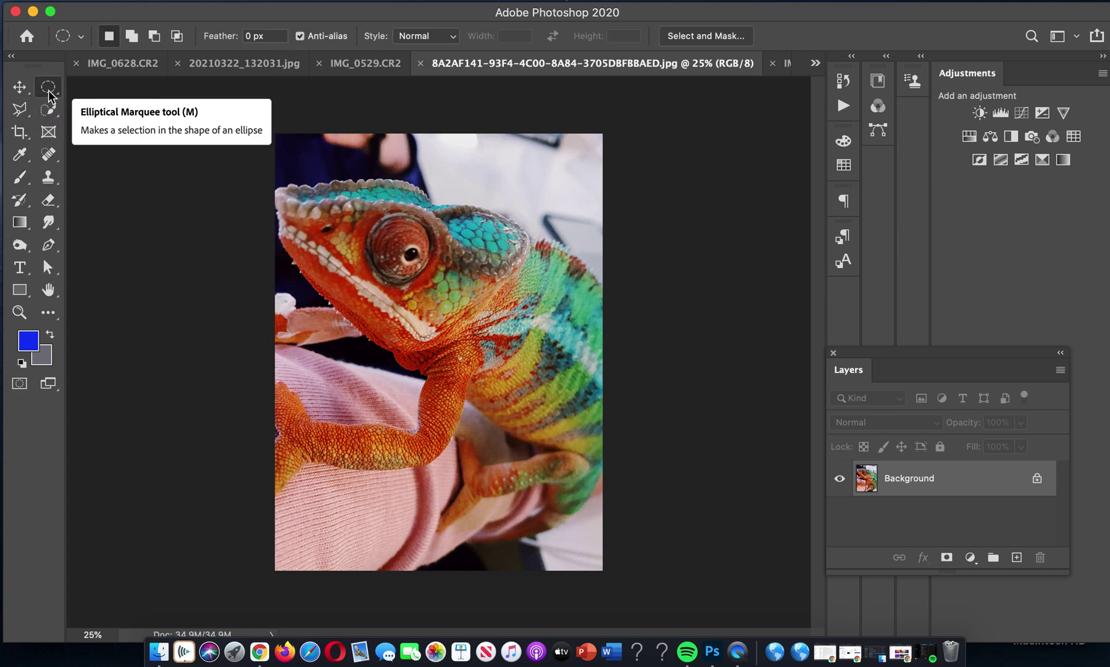
right_click(47, 89)
left_click(93, 85)
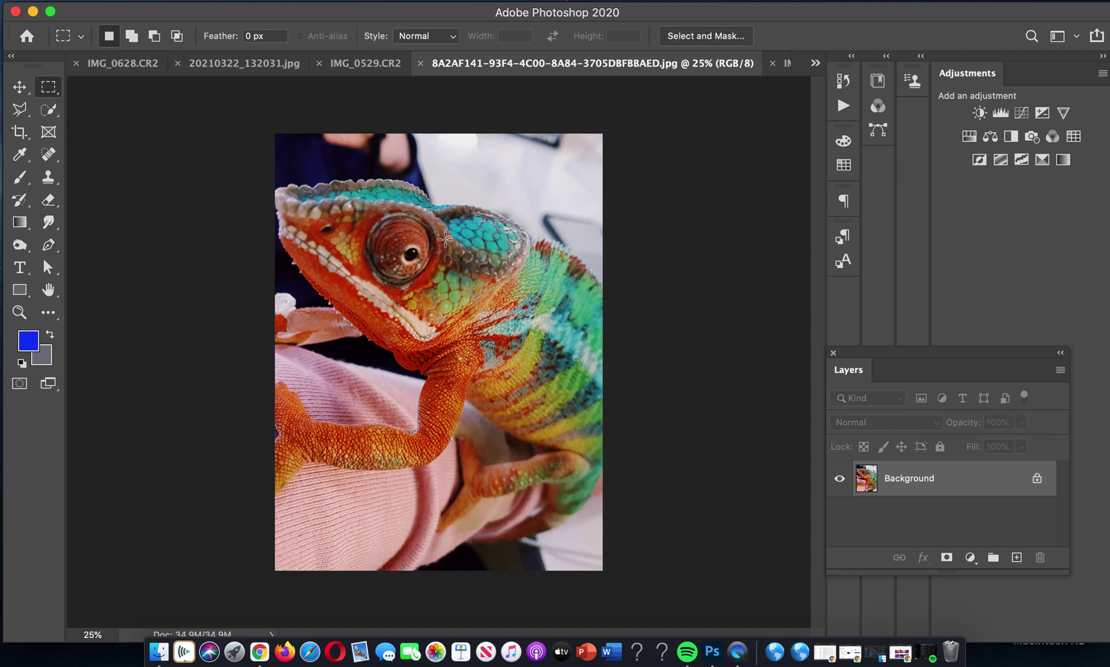
left_click_drag(444, 243, 601, 487)
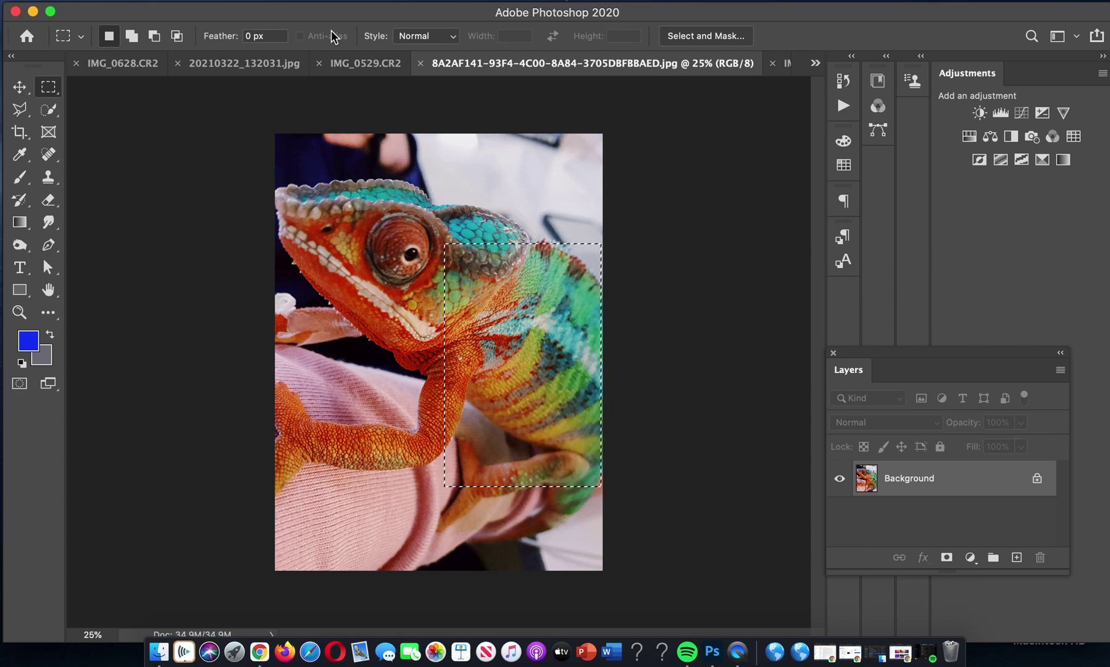
Paste the copied chameleon area into IMG_0529.CR2 as a new layer, accepting the color profile conversion.
left_click(361, 64)
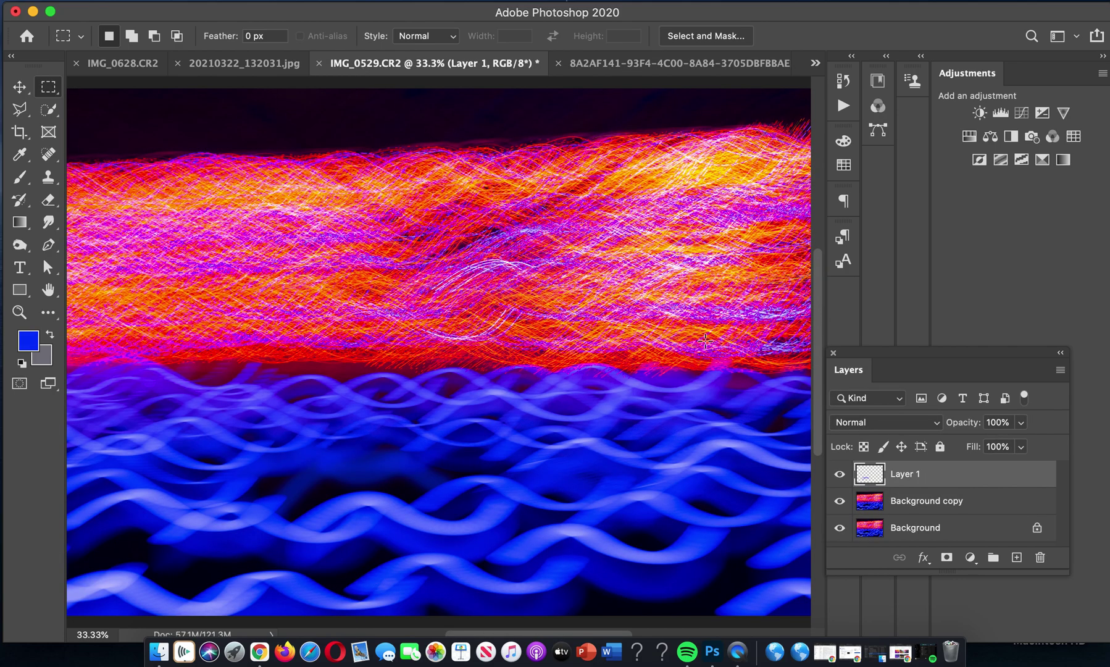
key("super+v")
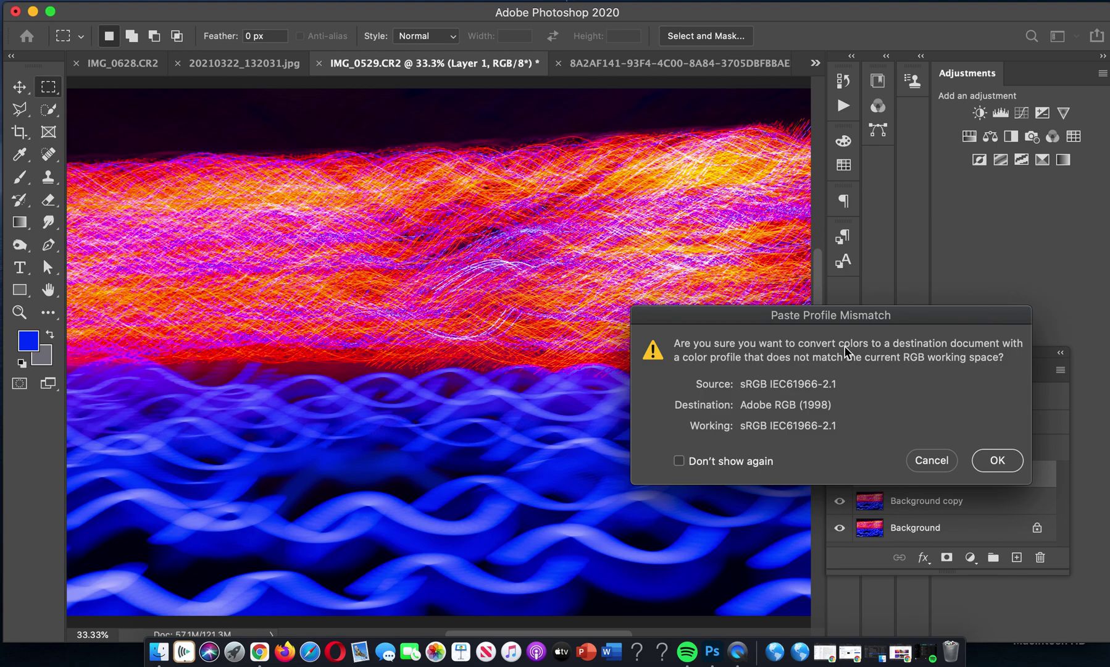
left_click(986, 465)
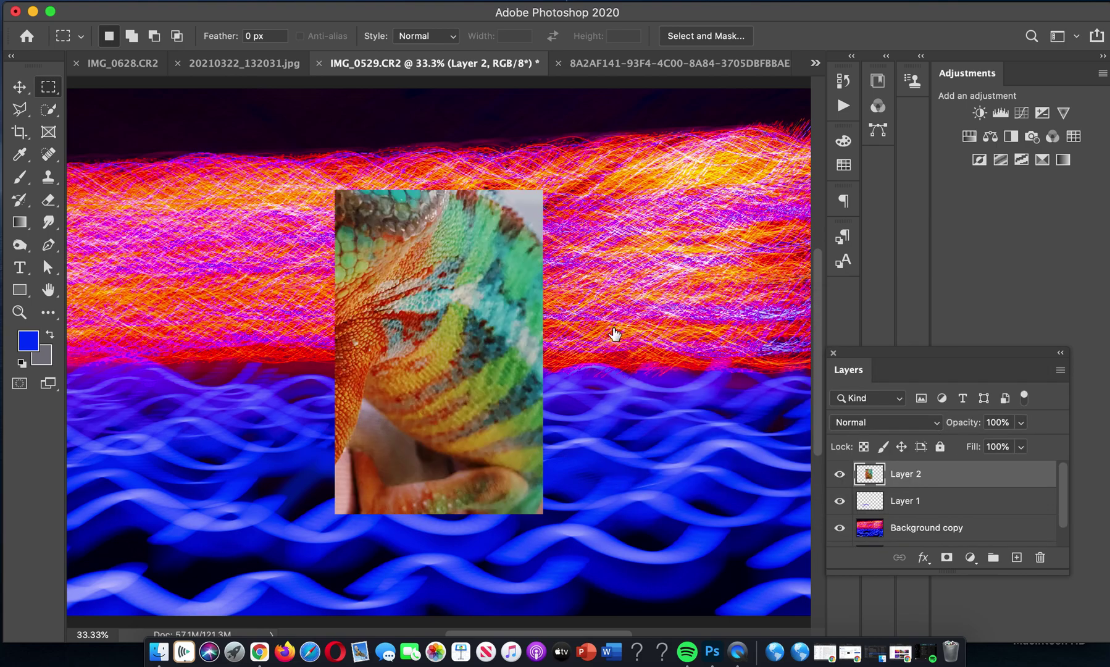
Free-transform the pasted chameleon piece, enlarging it to about 171% and rotating it to about -61°.
key("v")
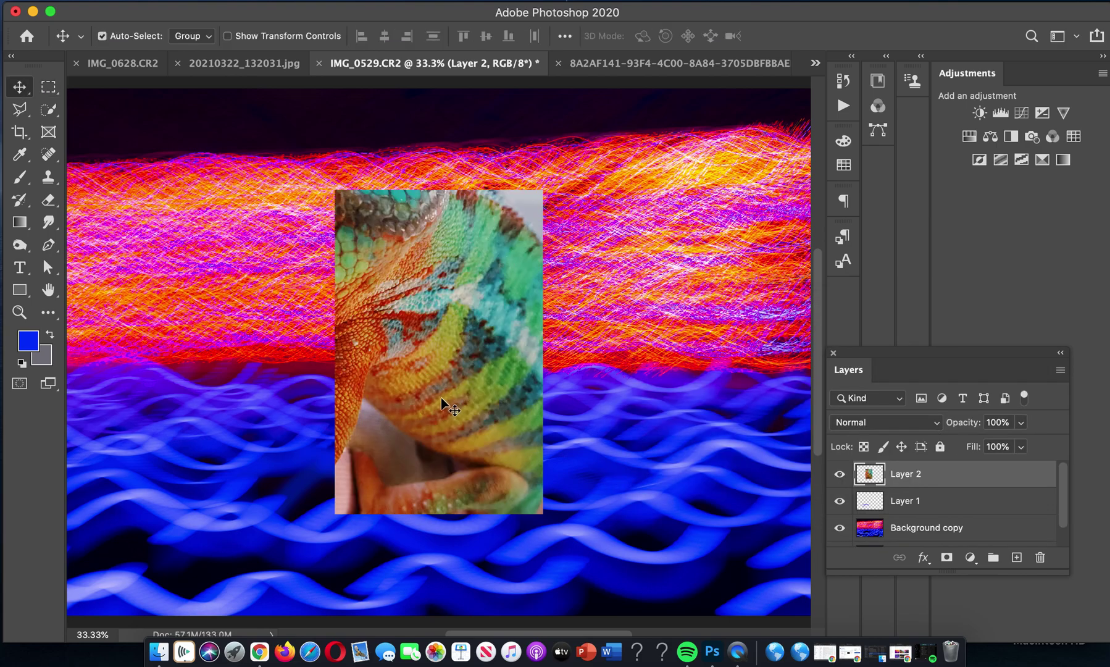
scroll(443, 402, "down", 2)
scroll(442, 401, "down", 2)
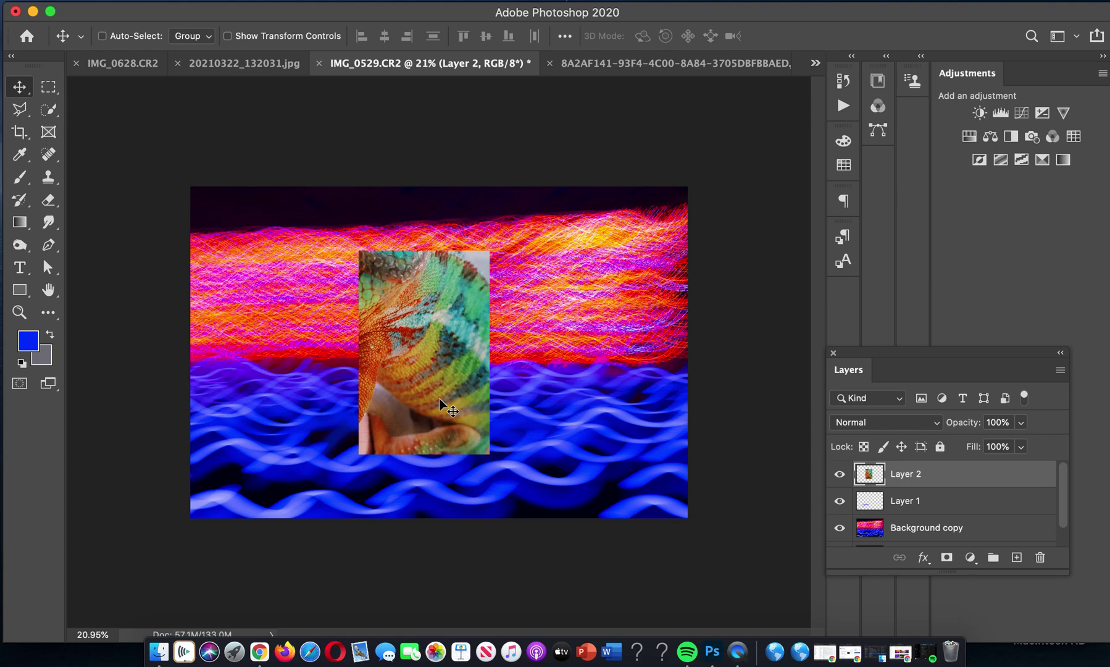
key("super+t")
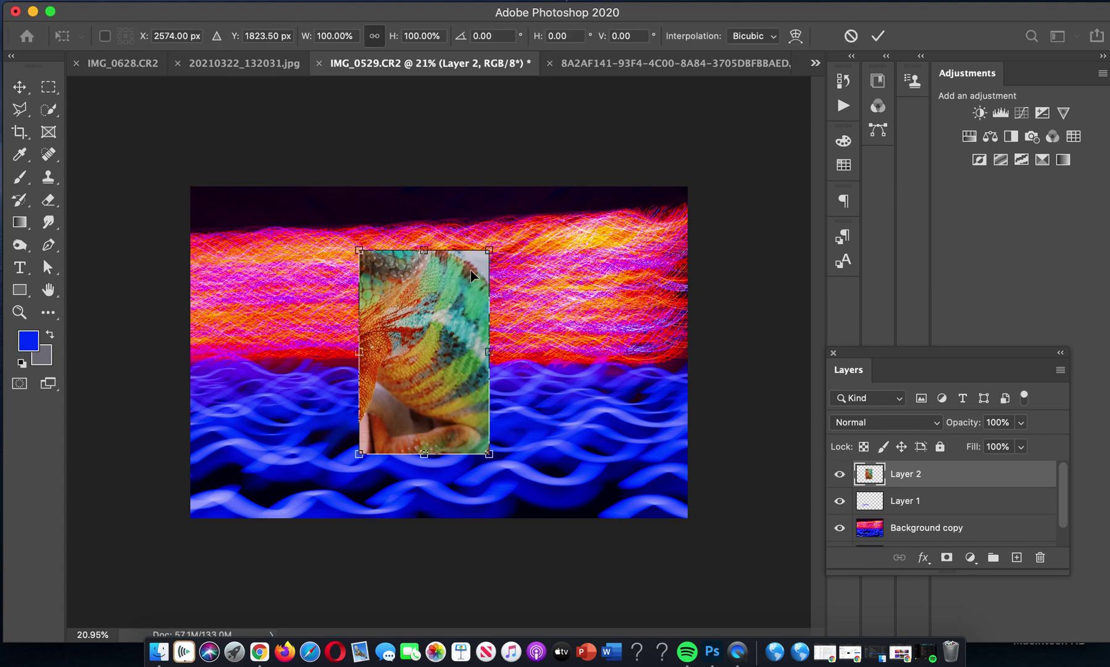
left_click_drag(490, 250, 691, 168)
left_click_drag(606, 420, 629, 211)
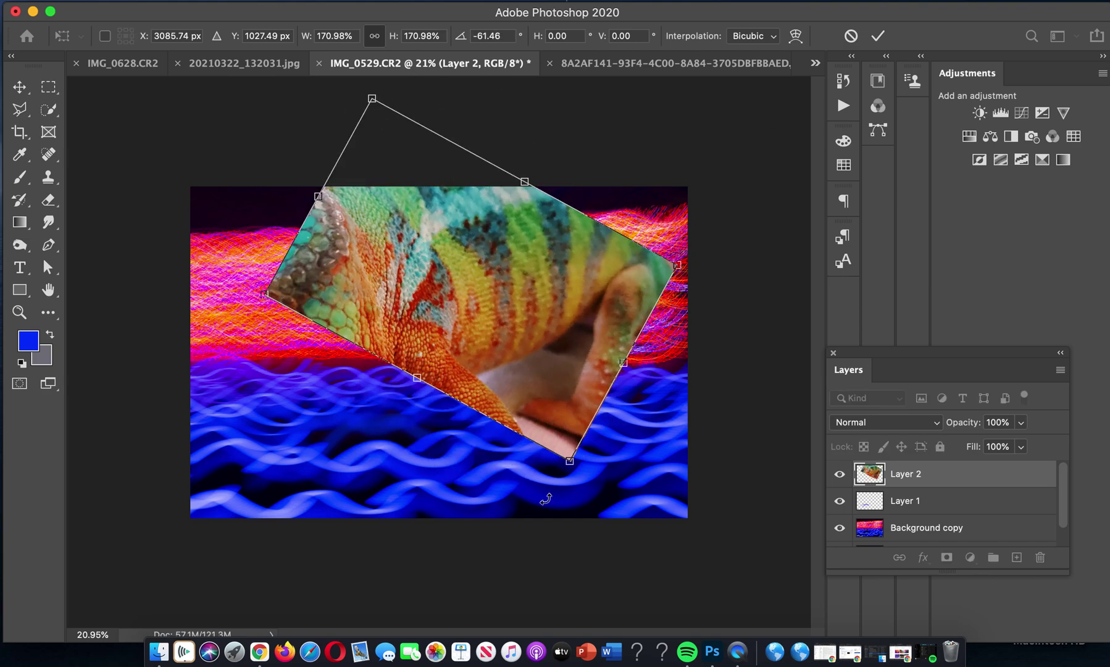
Enlarge the chameleon piece to about 348%, move and rotate it until it covers the whole canvas, and apply the transform.
left_click_drag(570, 460, 682, 665)
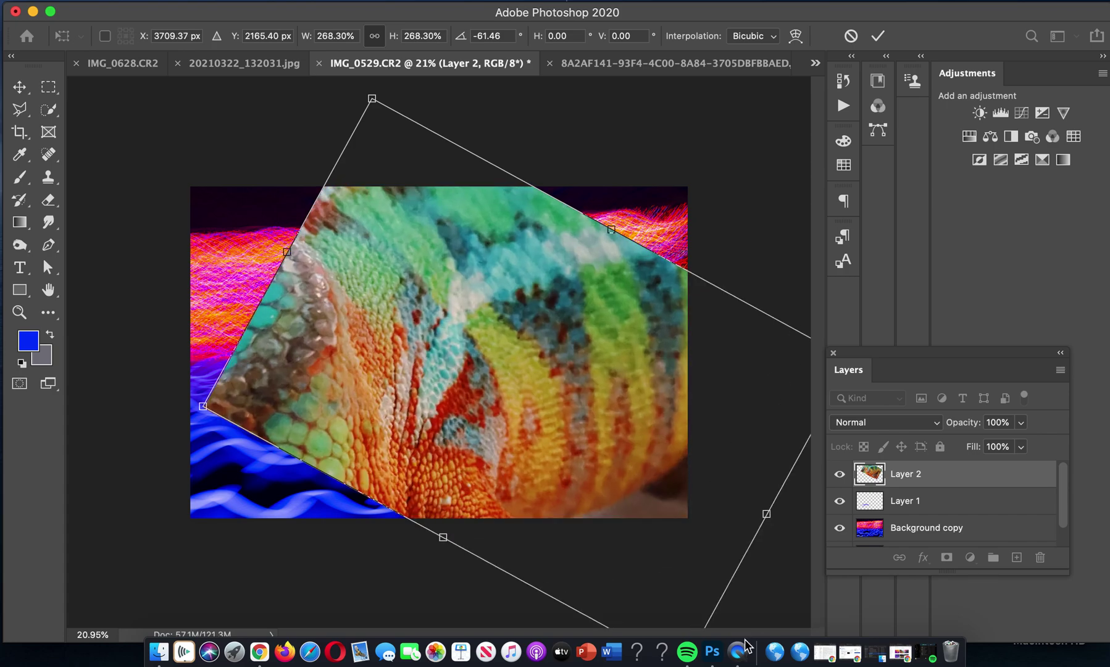
key("ctrl+z")
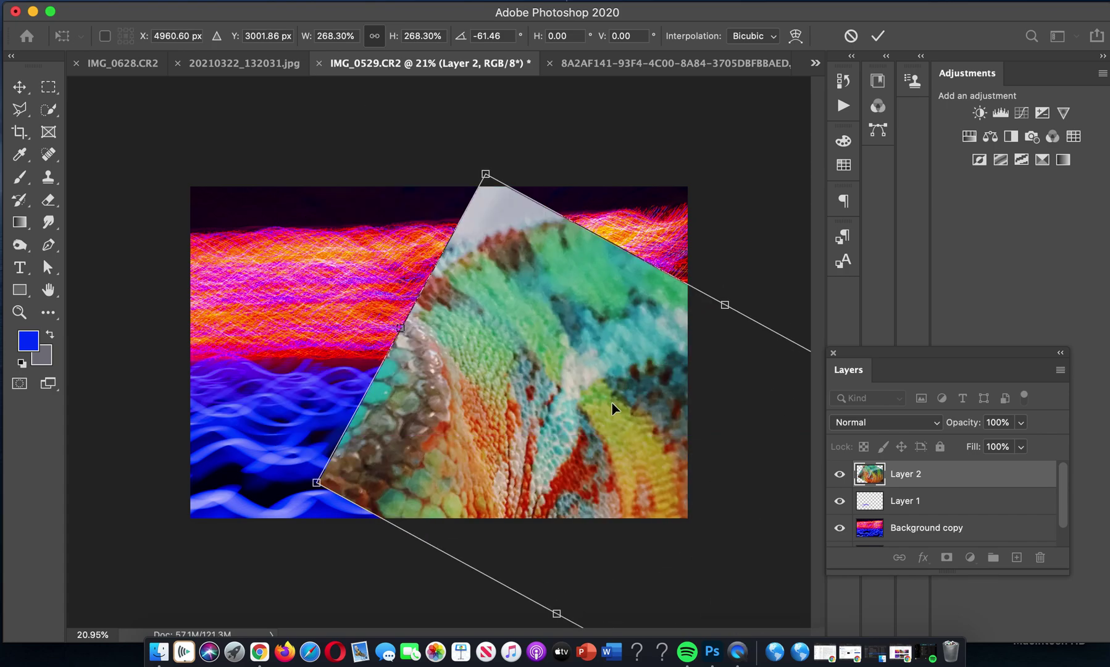
left_click_drag(486, 174, 391, 7)
left_click_drag(510, 334, 418, 331)
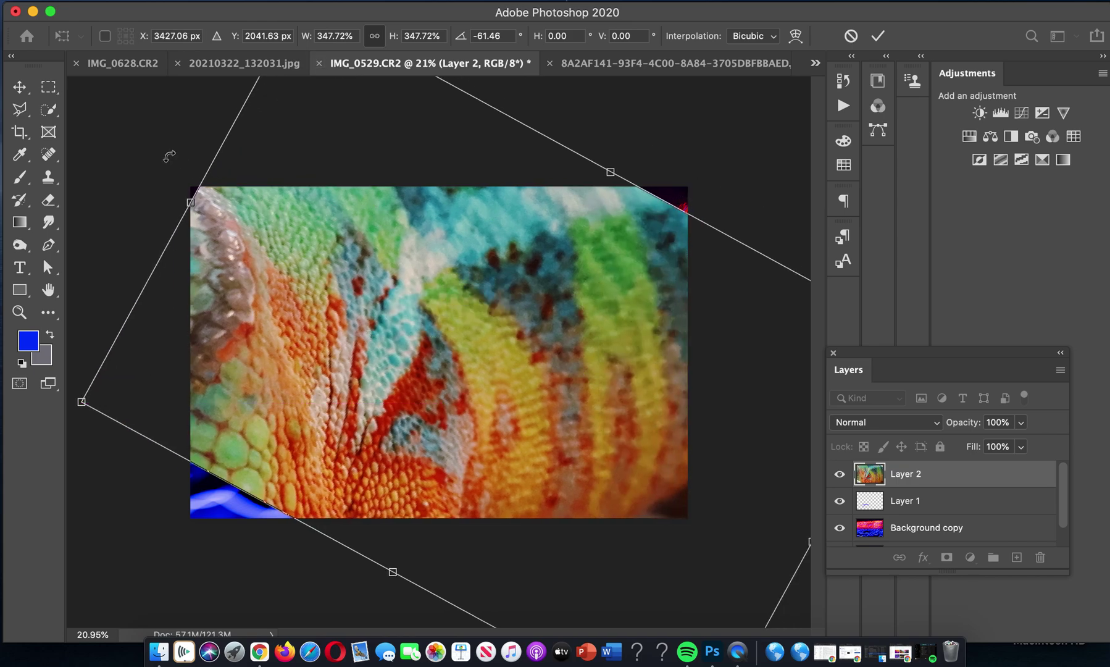
left_click_drag(155, 155, 99, 255)
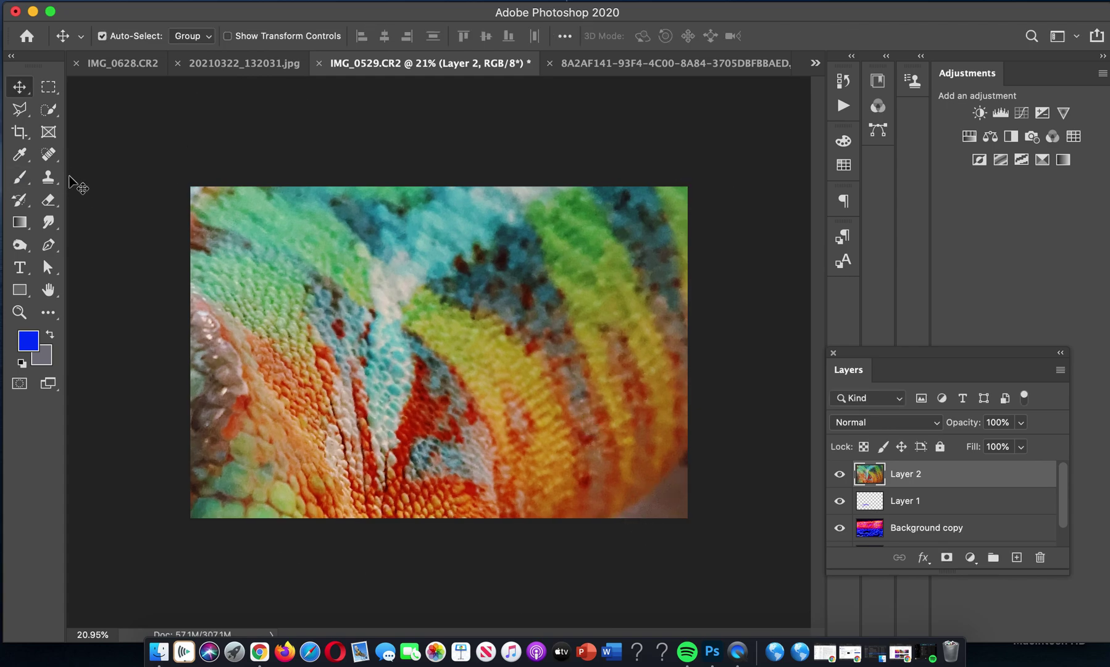
Clone chameleon skin over the pale patch in the image's lower right corner with a 400 px Clone Stamp.
left_click(48, 176)
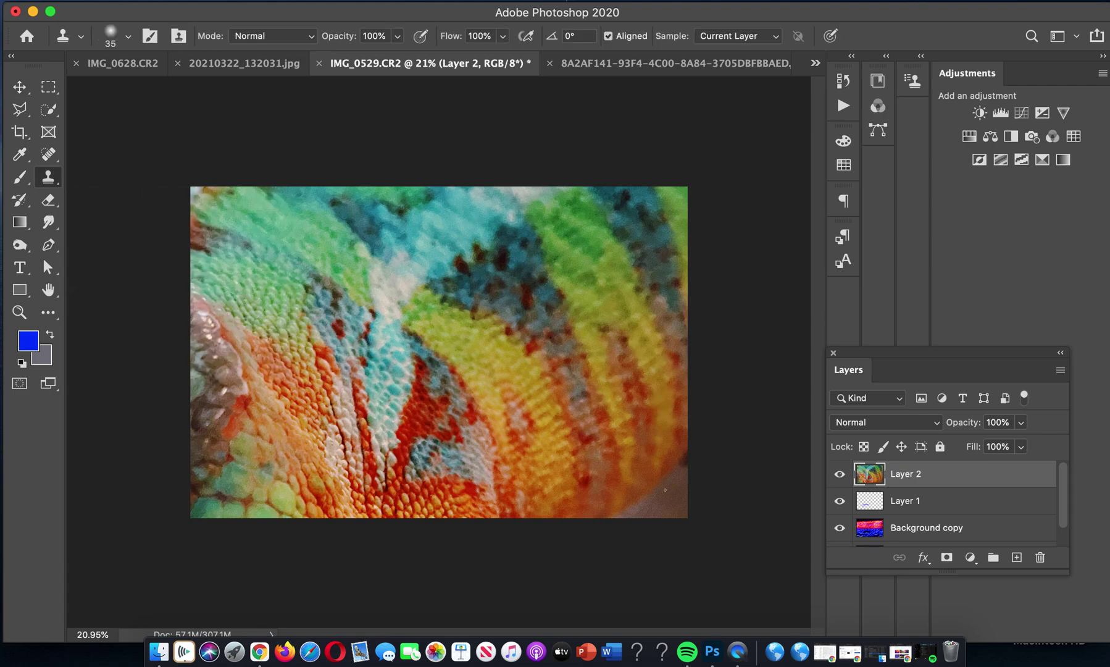
key("bracketright")
key("bracketright")
key("bracketright")
key("bracketright")
key("bracketright")
key("bracketright")
key("bracketright")
key("bracketright")
mouse_move(637, 507)
left_mouse_down()
mouse_move(651, 516)
mouse_move(694, 453)
mouse_move(682, 512)
left_mouse_up()
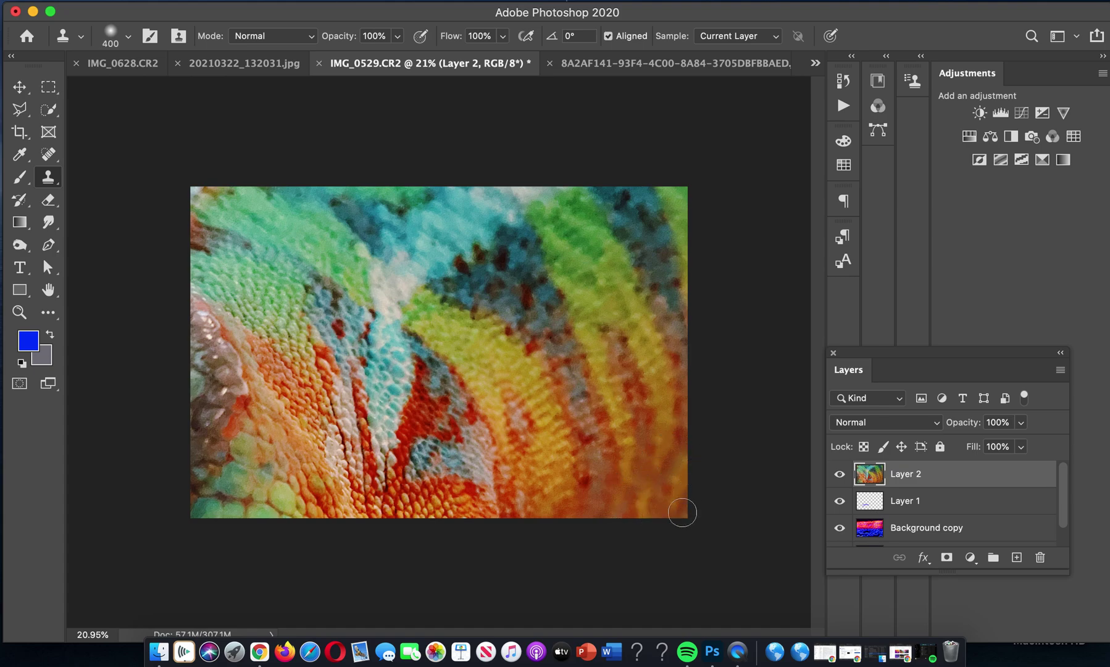
Compare the image with the chameleon texture layer hidden and shown.
left_click(20, 86)
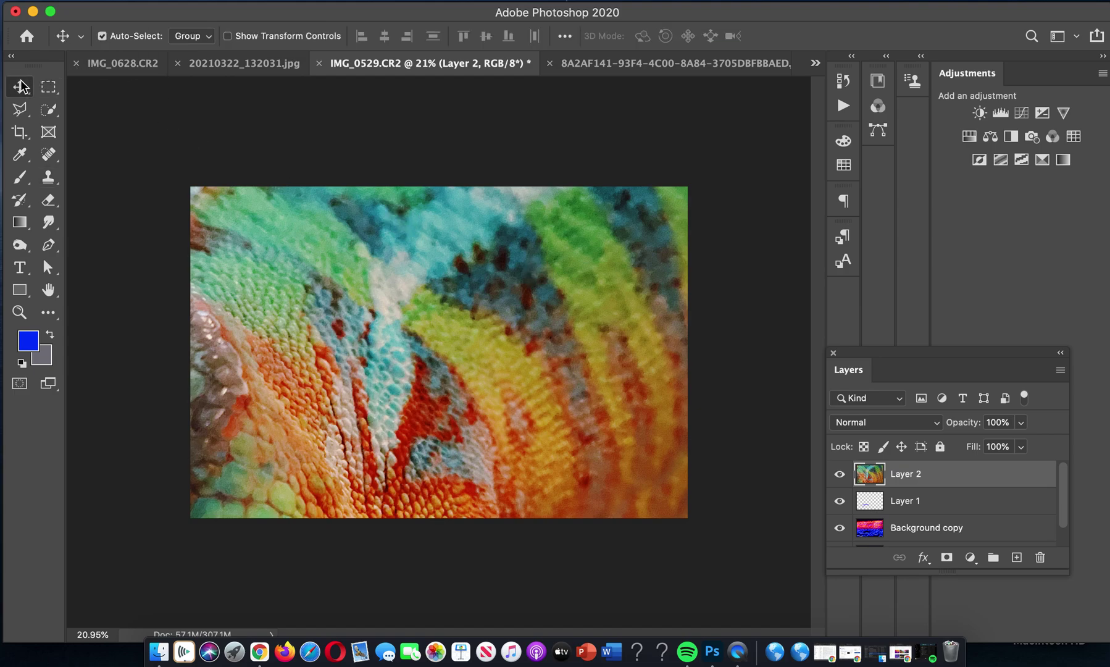
left_click(839, 475)
left_click(839, 475)
left_click(839, 475)
left_click(839, 475)
Set the chameleon layer's blend mode to Lighten, try a lower opacity such as 72%, and return the opacity to 100%.
left_click(878, 422)
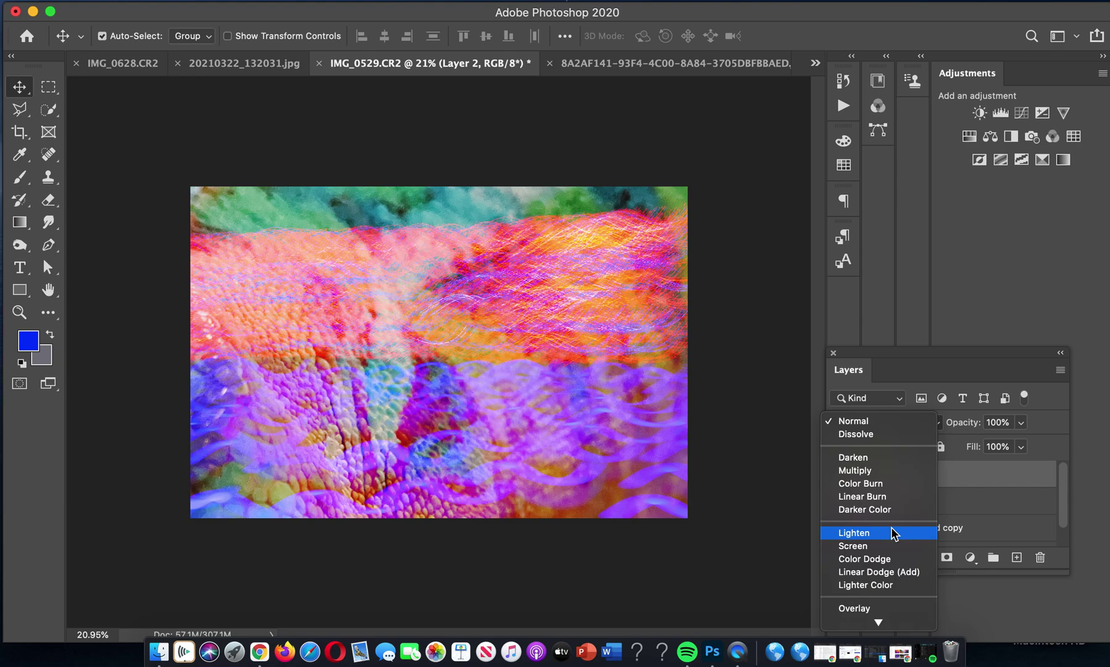
left_click(892, 531)
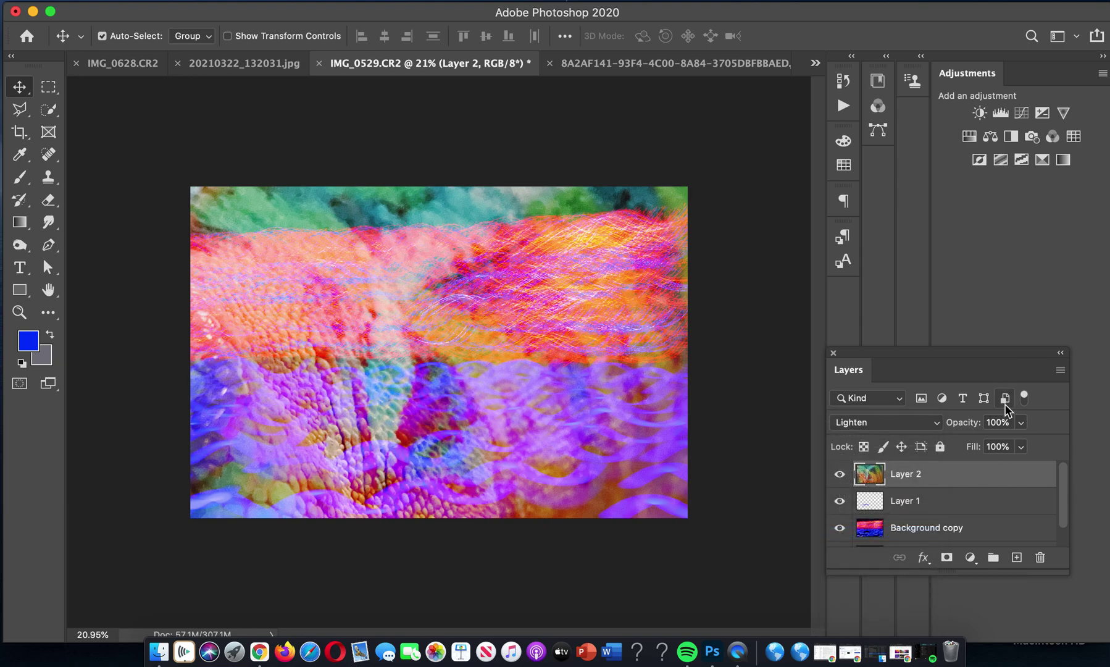
left_click(1022, 424)
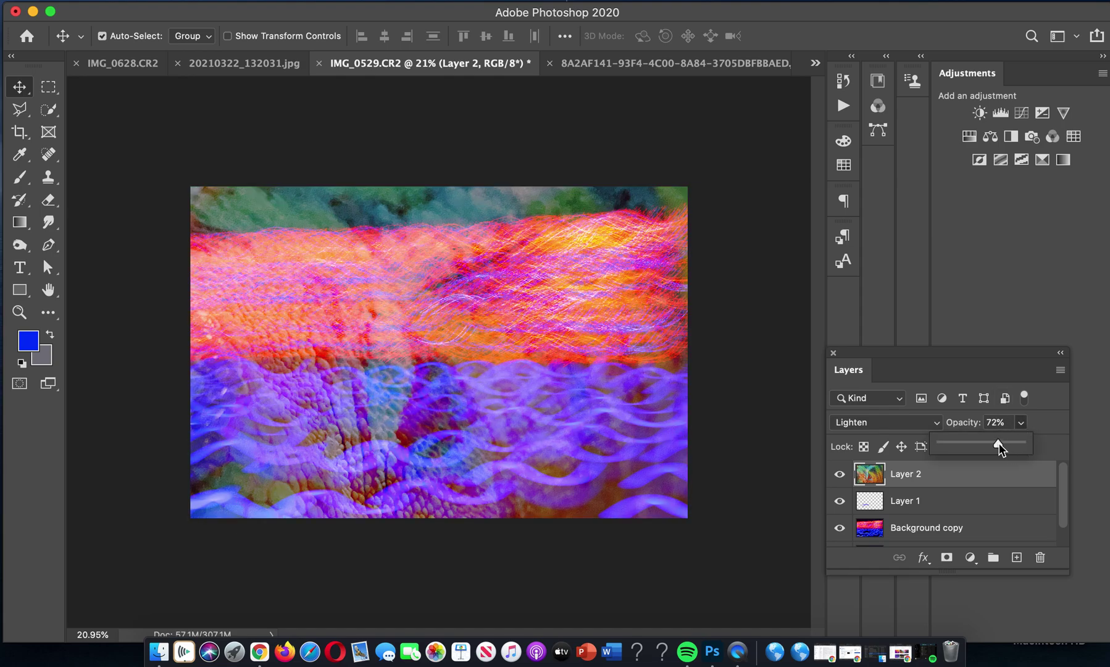
left_click_drag(999, 443, 1096, 446)
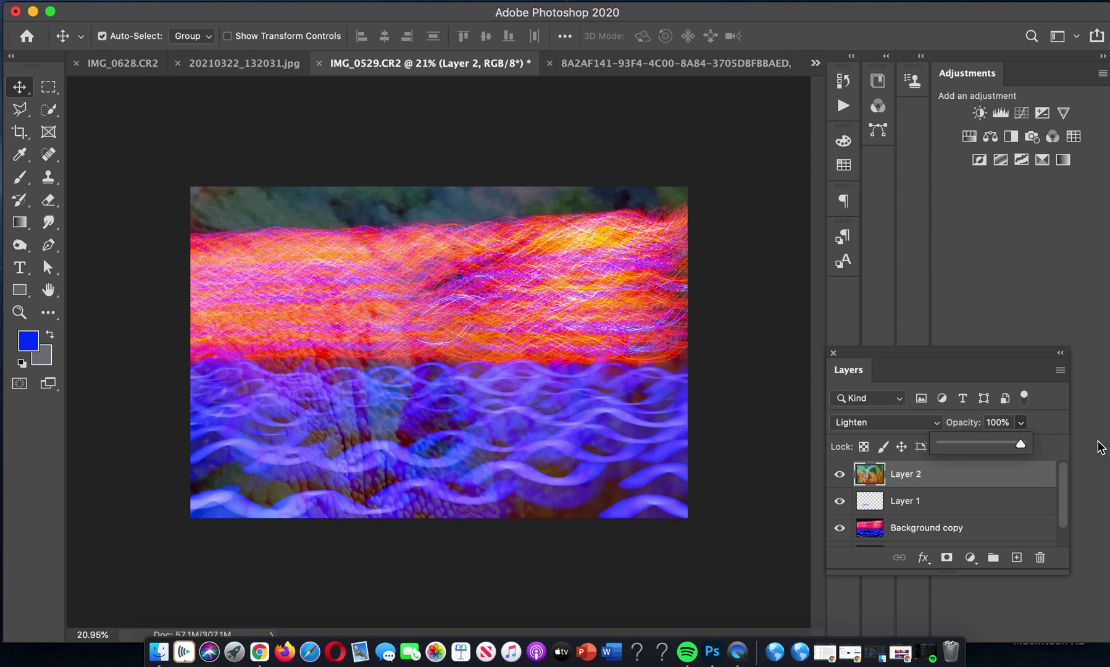
Add a Brightness/Contrast adjustment above the chameleon layer with contrast at 100, and compare the image with it hidden and shown.
left_click(945, 481)
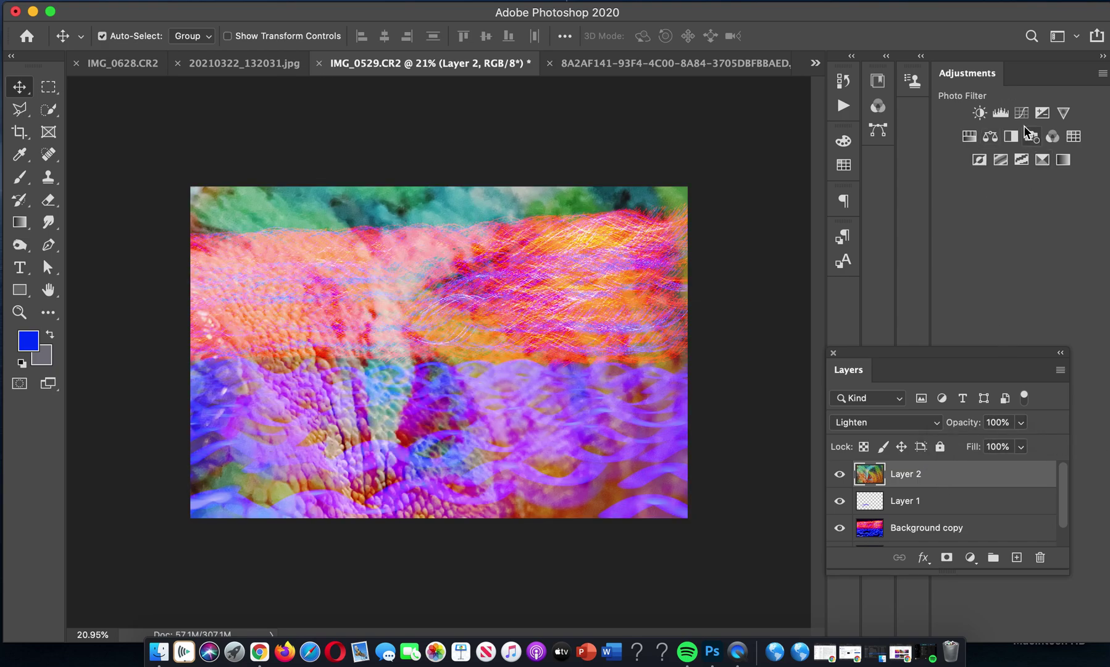
left_click(980, 112)
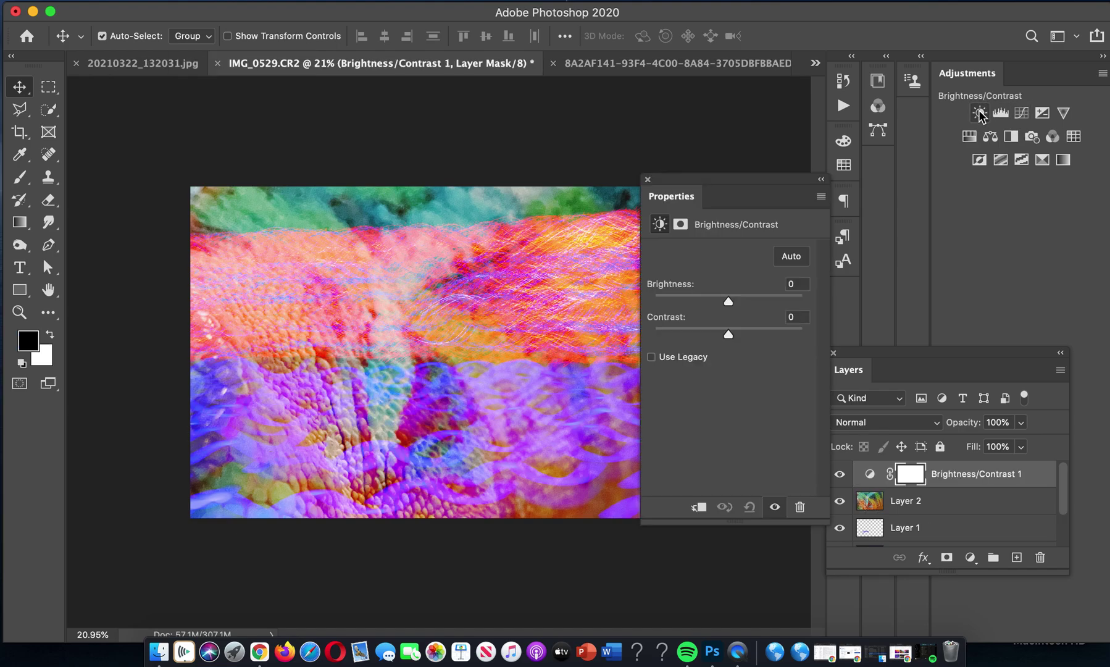
left_click_drag(729, 333, 851, 333)
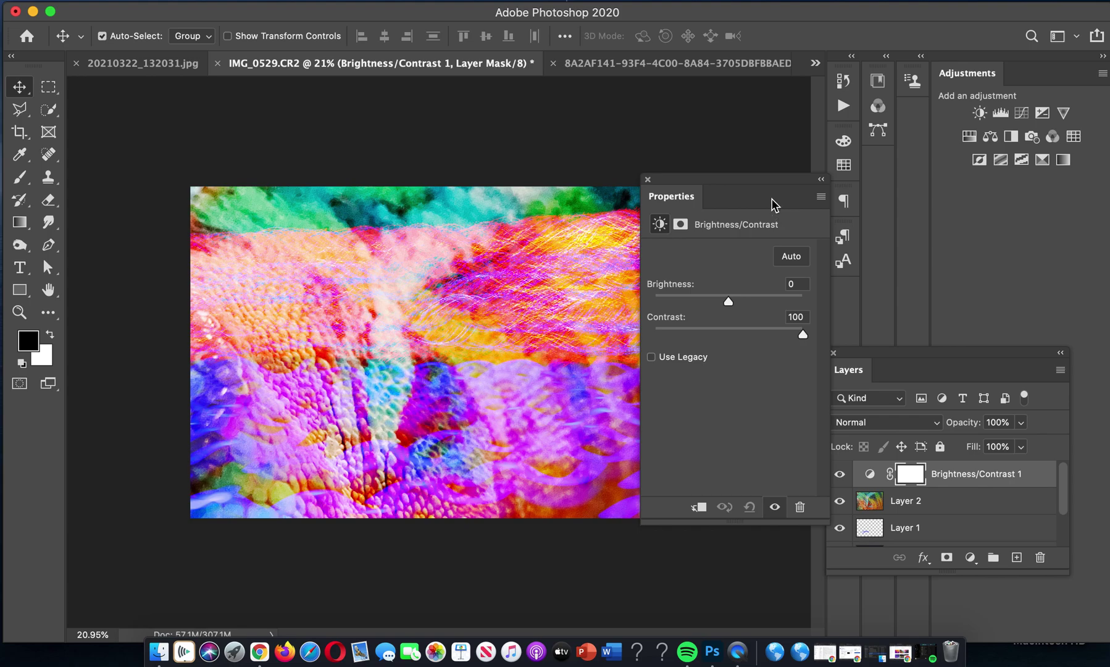
left_click(648, 180)
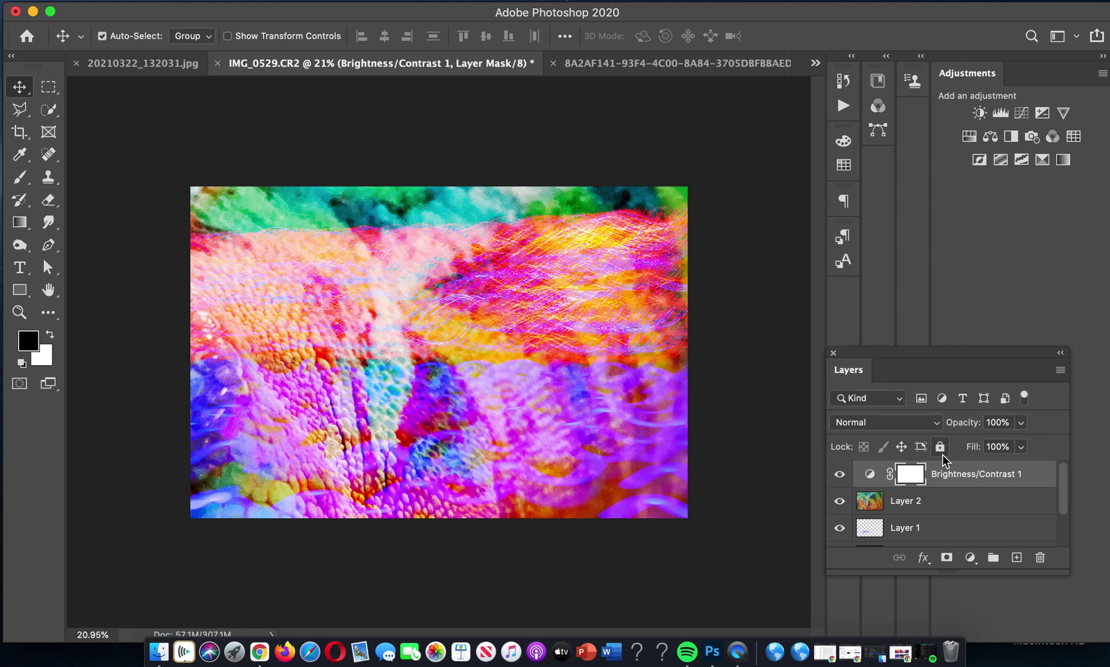
left_click(840, 473)
left_click(840, 474)
Add a Channel Mixer adjustment on the red output channel with red +133%, green -53% and blue -33%.
left_click(1053, 136)
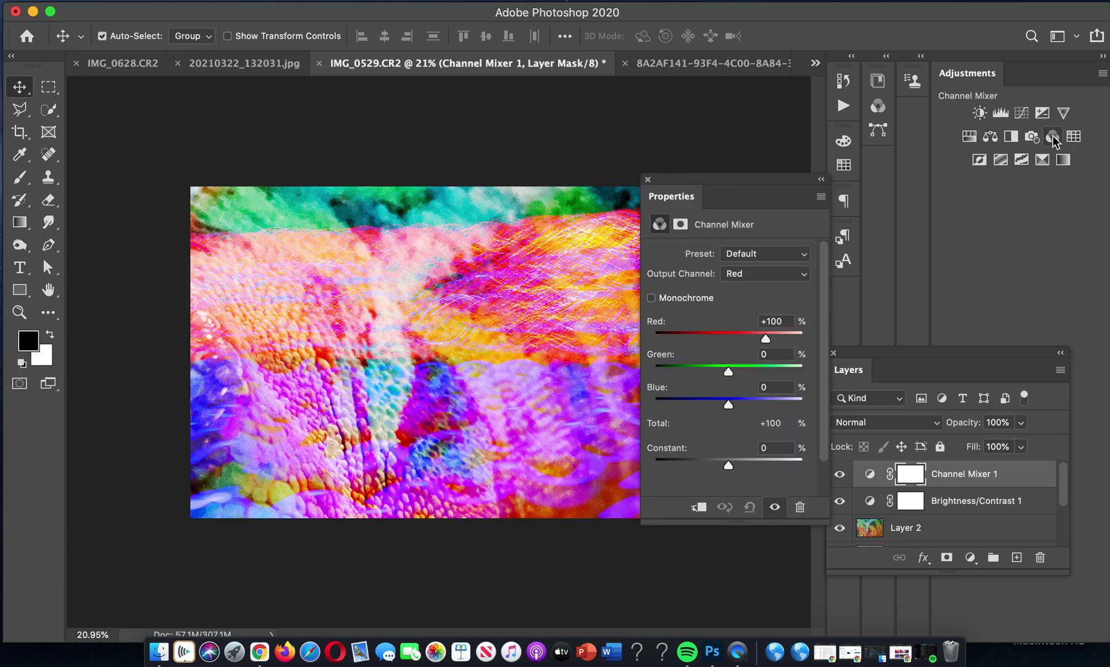
mouse_move(766, 340)
left_mouse_down()
mouse_move(735, 339)
mouse_move(792, 339)
mouse_move(778, 338)
left_mouse_up()
left_click_drag(729, 371, 709, 360)
mouse_move(728, 406)
left_mouse_down()
mouse_move(756, 410)
mouse_move(717, 406)
left_mouse_up()
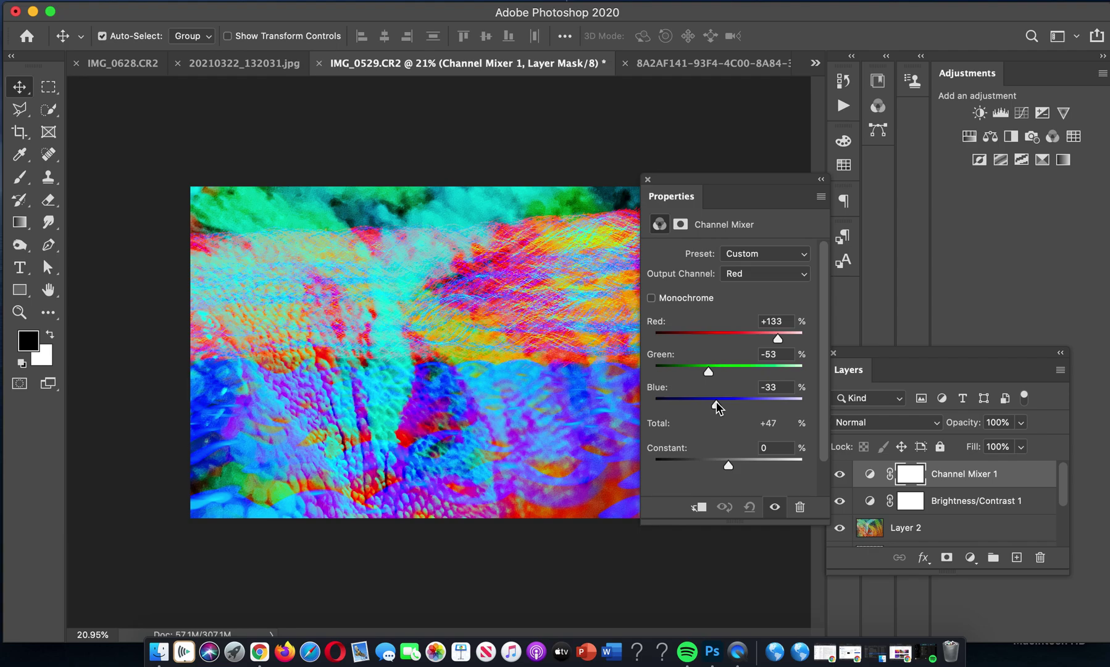
left_click(648, 179)
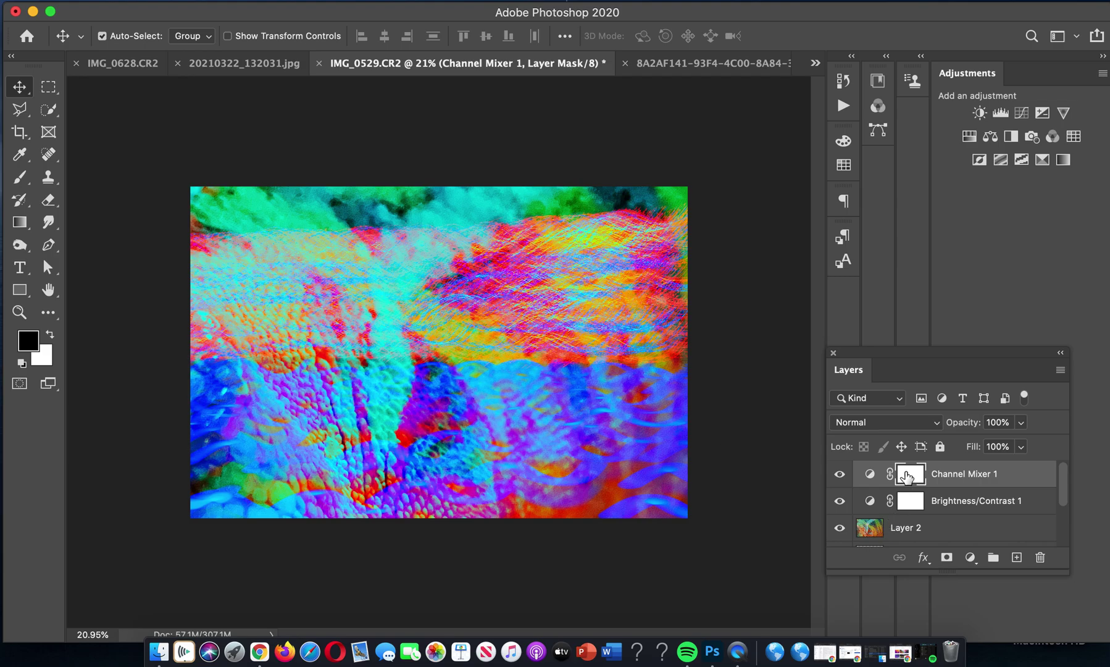
Add a layer mask to the chameleon texture layer, Layer 2.
left_click(919, 541)
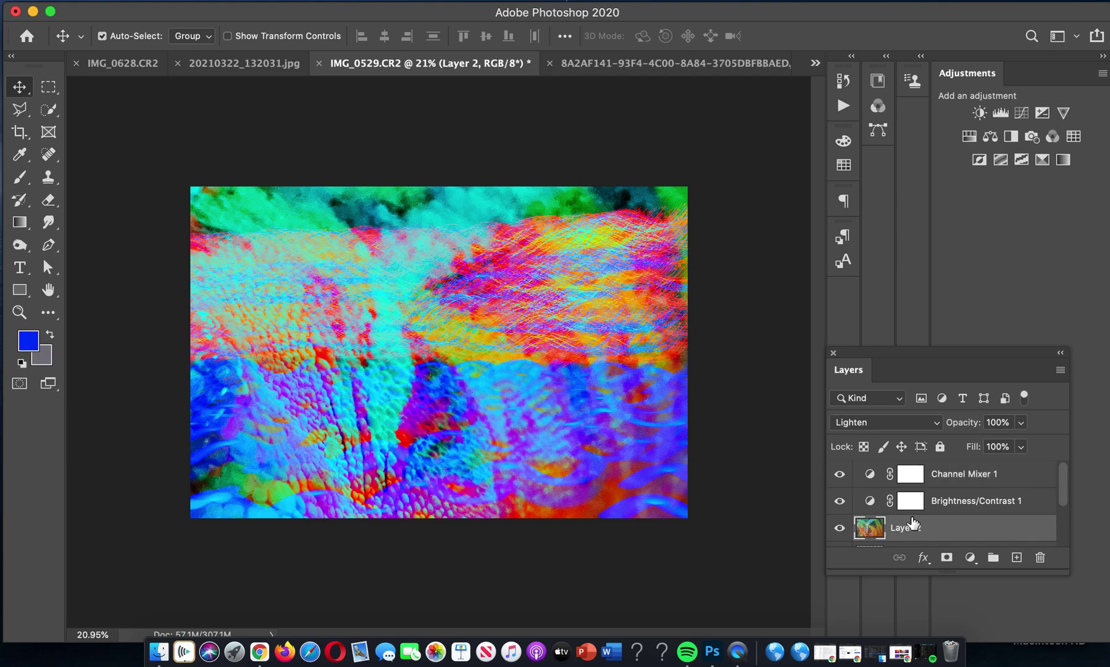
left_click(948, 559)
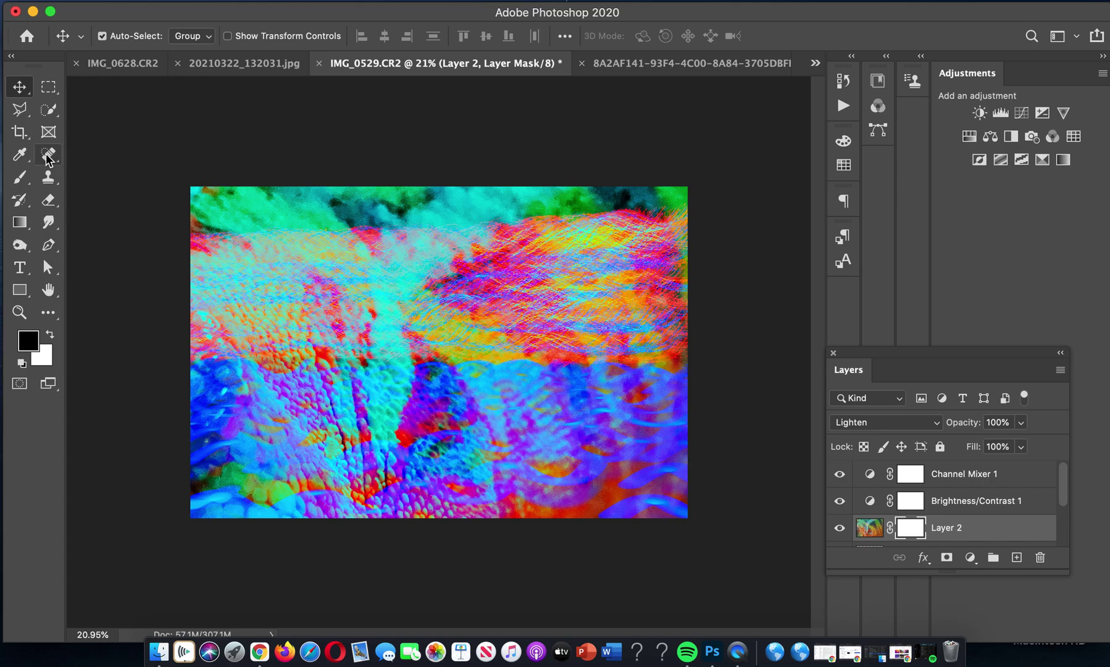
Try a black brush stroke across the middle of the image on the chameleon layer's mask, and undo it.
left_click(19, 177)
mouse_move(374, 241)
left_mouse_down()
mouse_move(347, 361)
mouse_move(485, 408)
left_mouse_up()
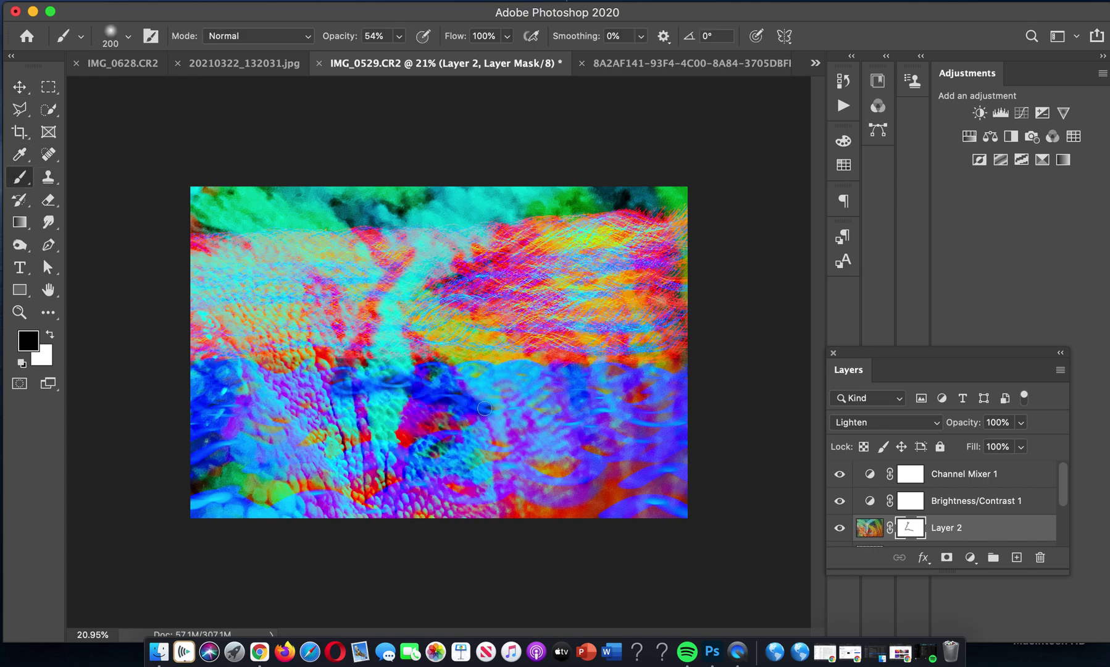
key("super+z")
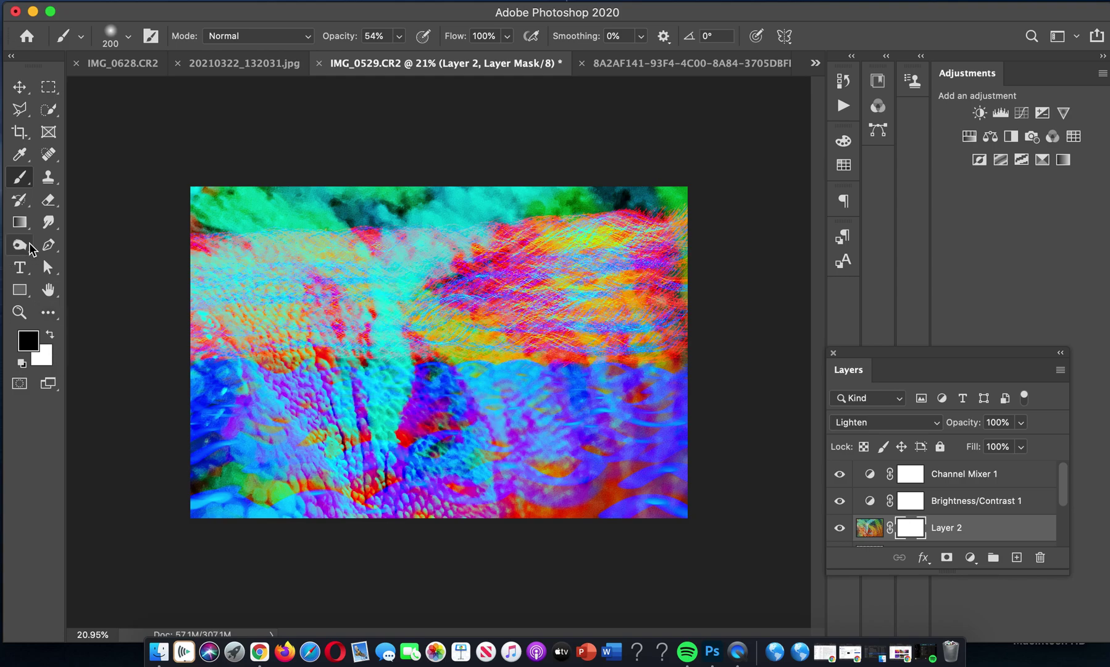
Mask out a tall elliptical area on the image's left side by filling it with black on Layer 2's mask, and deselect.
left_click(45, 96)
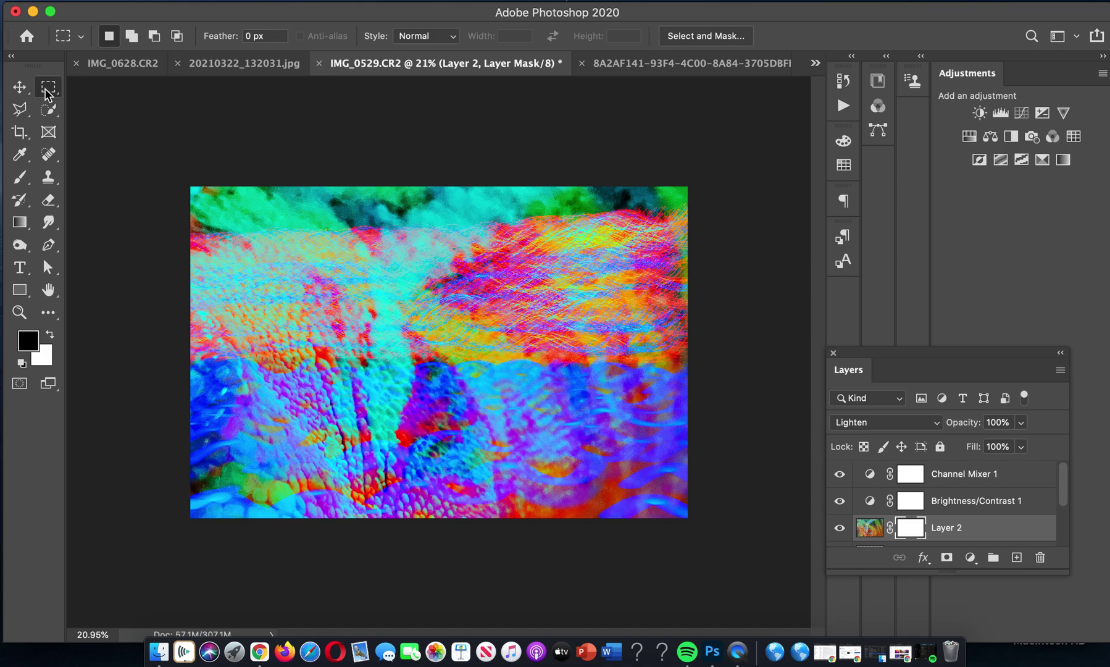
right_click(48, 87)
left_click(100, 104)
left_click_drag(227, 244, 329, 406)
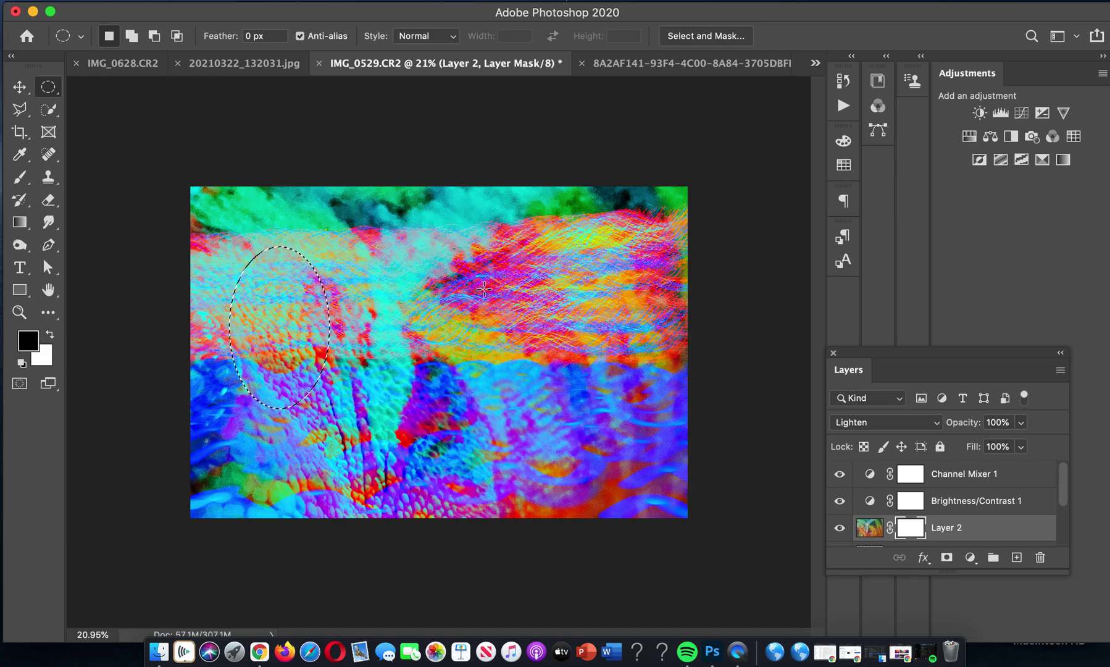
key("alt+BackSpace")
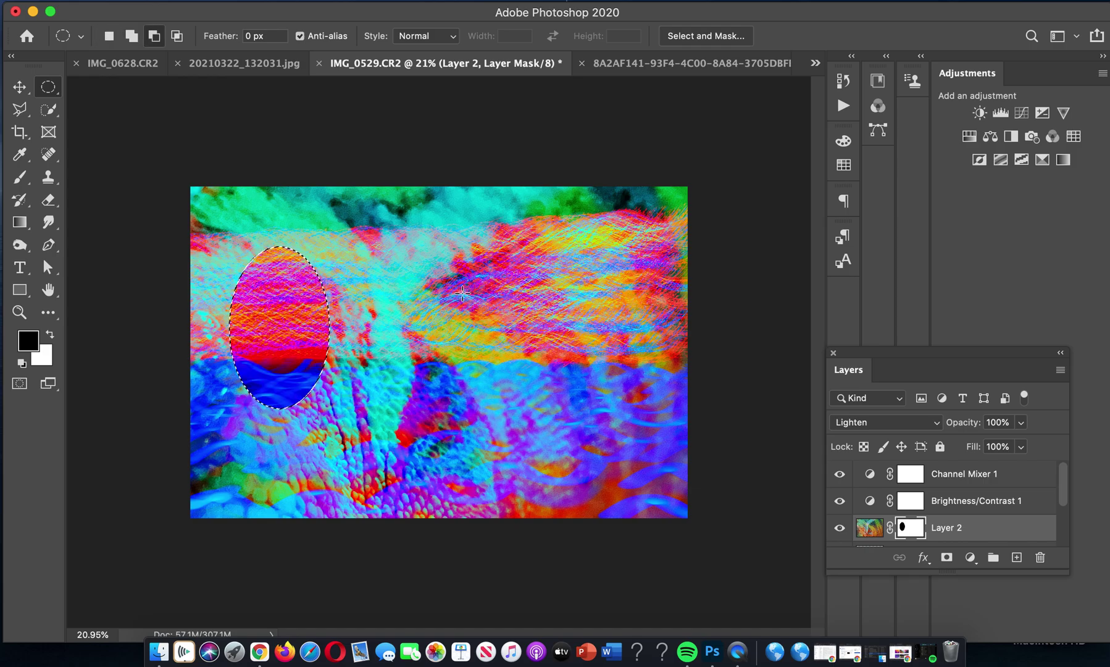
key("super+d")
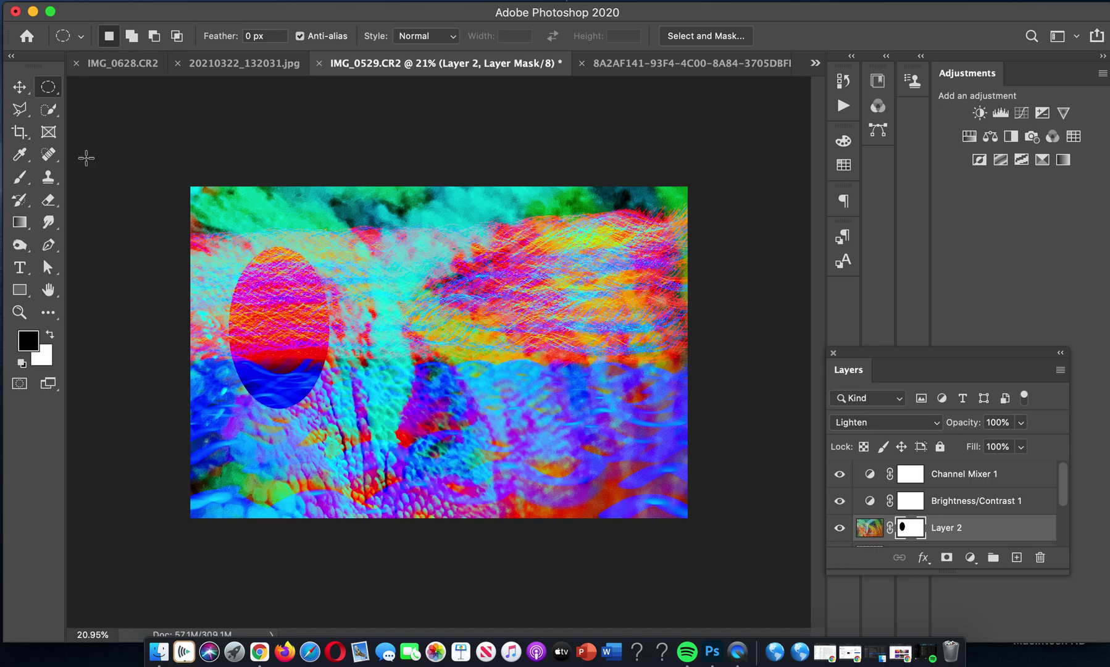
Mask out a triangle below the image's centre with a Polygonal Lasso selection filled with black on Layer 2's mask, and deselect.
left_click(20, 110)
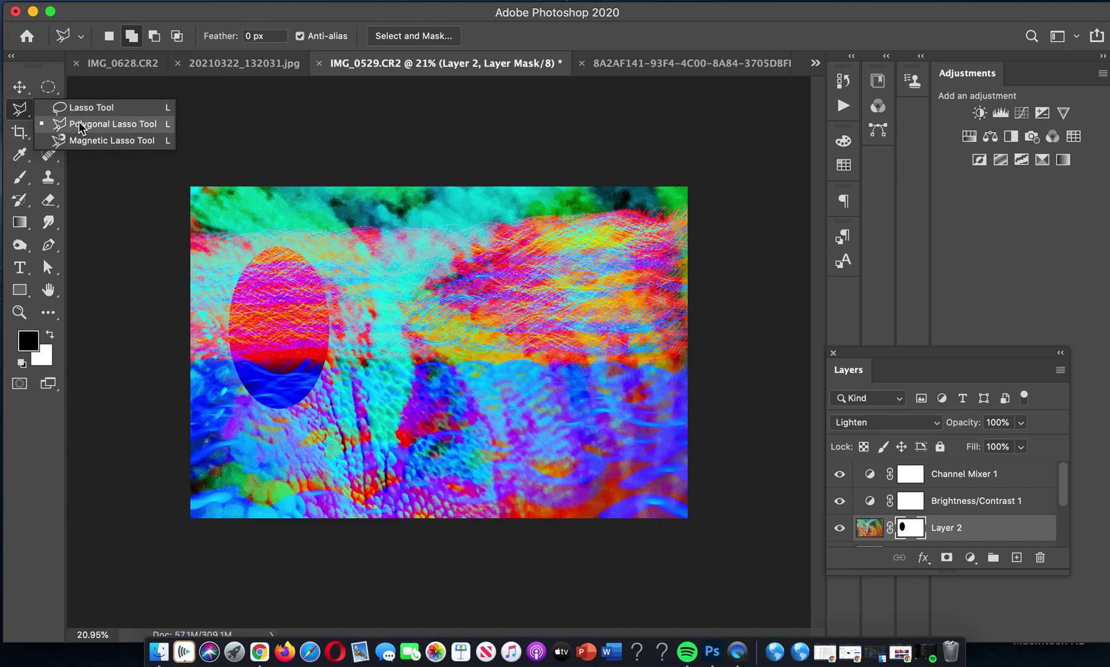
left_click(80, 125)
left_click(392, 452)
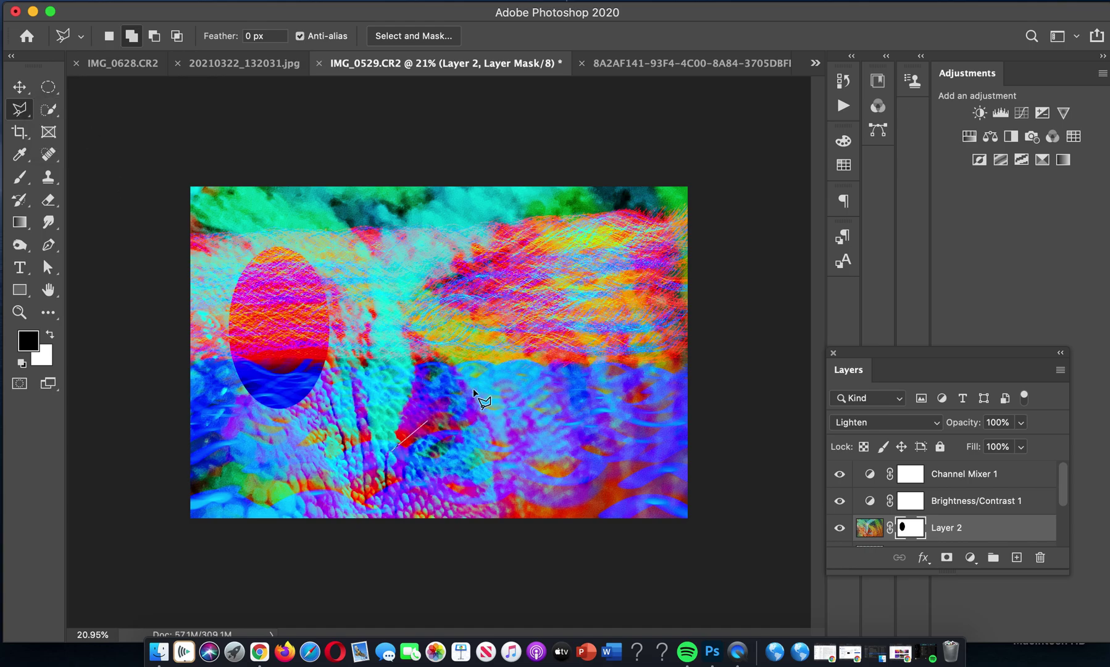
left_click(555, 324)
left_click(514, 481)
left_click(393, 454)
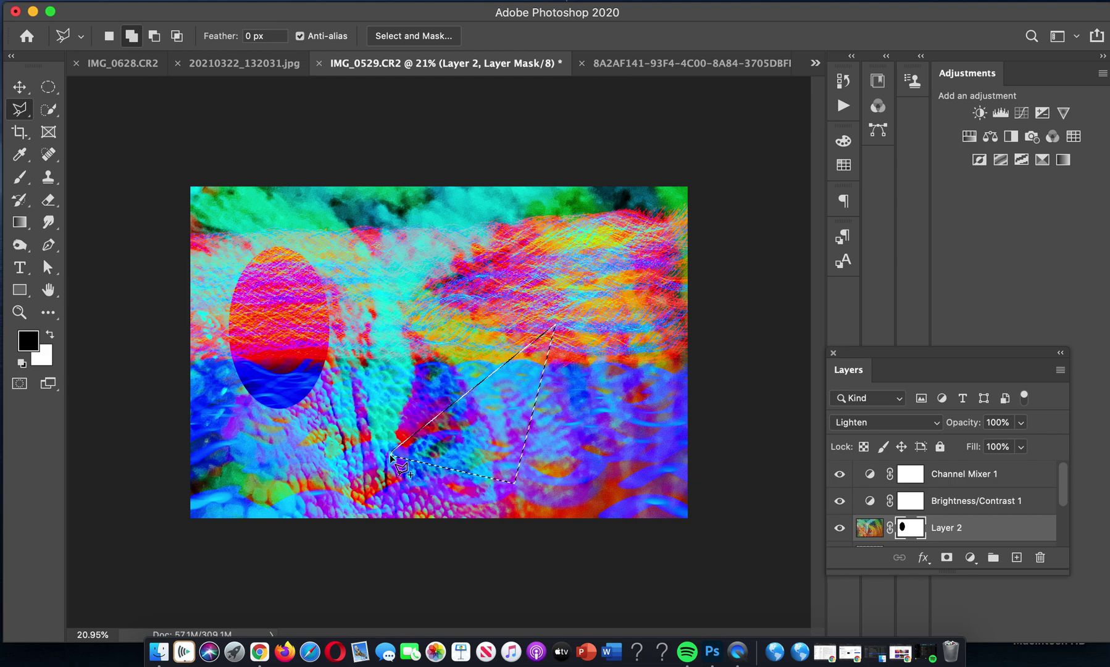
key("alt+BackSpace")
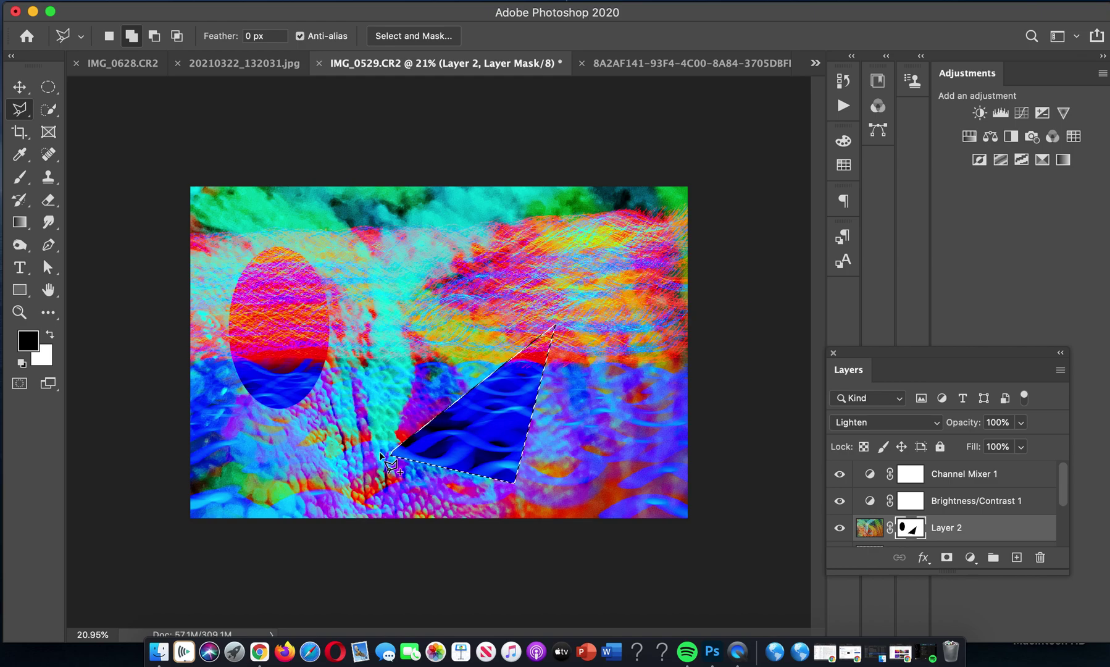
key("super+d")
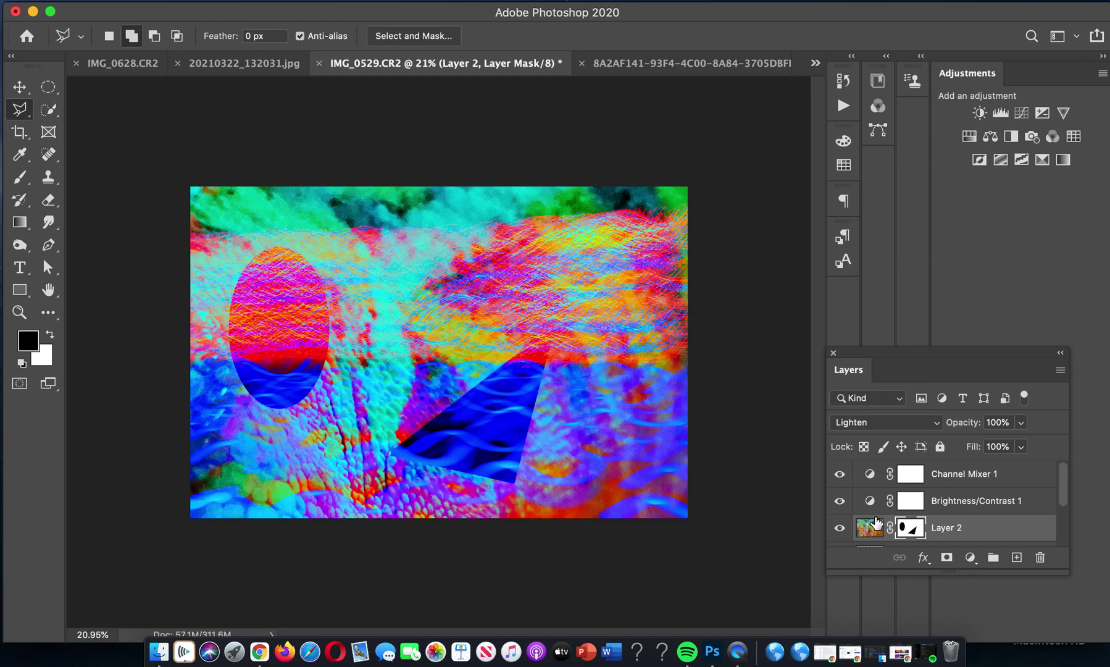
Compare the image with the masked chameleon layer hidden and shown.
left_click(840, 530)
left_click(841, 529)
left_click(841, 528)
left_click(841, 529)
Try masking out a freehand Lasso area reaching the image's top edge with black, and undo the fill and the selection.
left_click(23, 111)
left_click(57, 106)
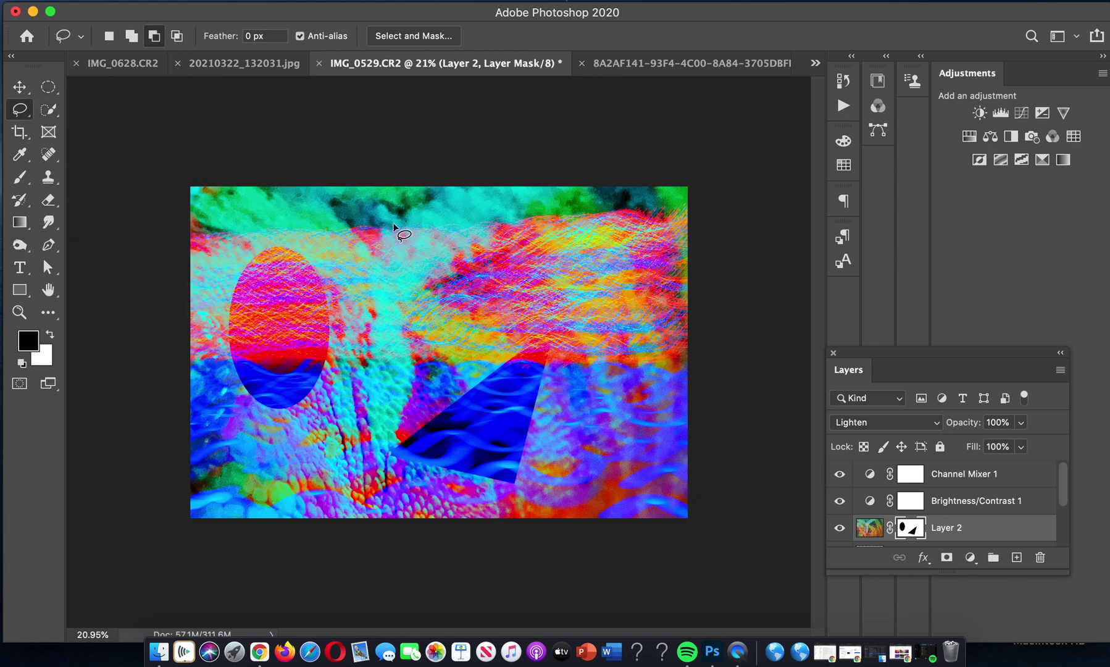
mouse_move(398, 263)
left_mouse_down()
mouse_move(476, 324)
mouse_move(528, 289)
mouse_move(574, 318)
mouse_move(593, 307)
mouse_move(603, 133)
mouse_move(596, 123)
mouse_move(460, 142)
mouse_move(425, 183)
mouse_move(419, 219)
left_mouse_up()
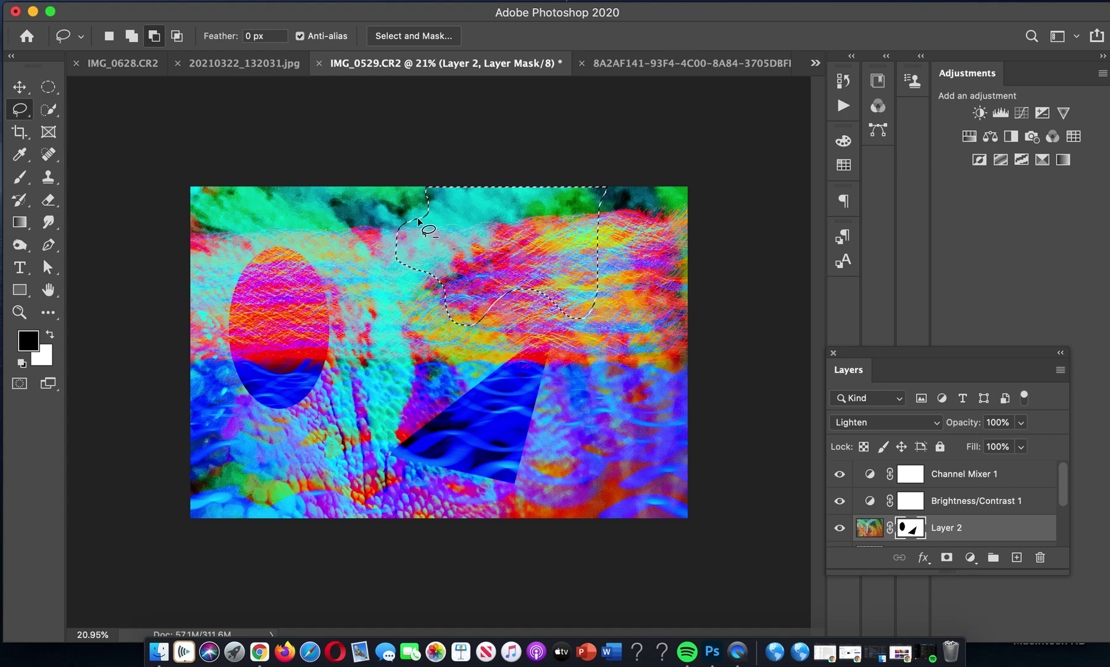
key("alt+BackSpace")
key("super+d")
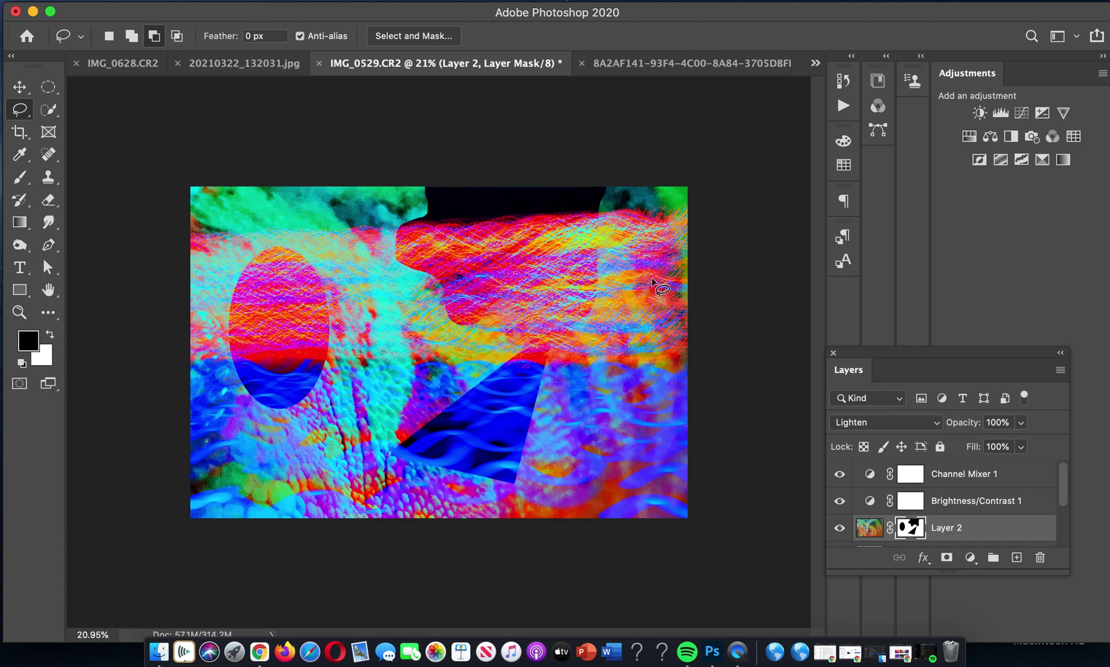
key("super+z")
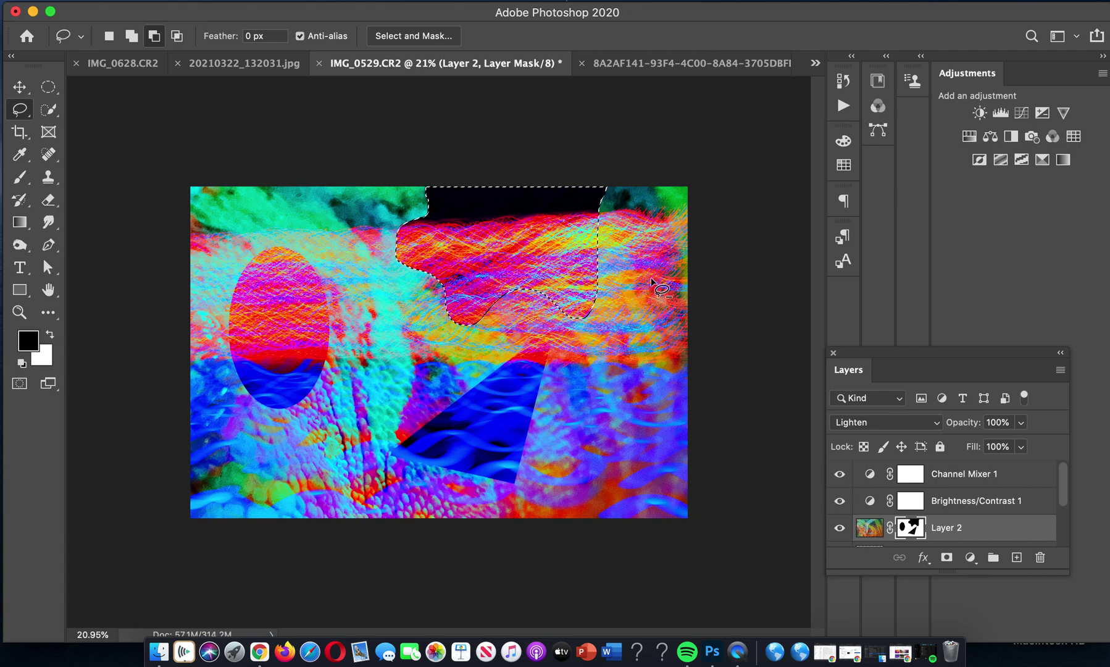
key("super+z")
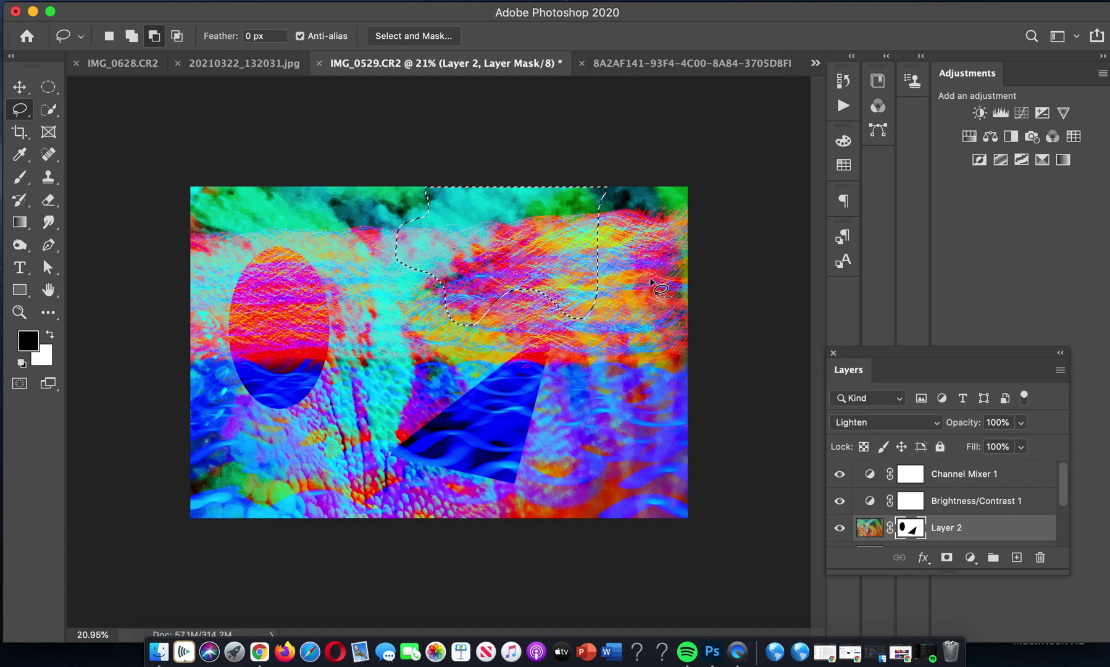
key("super+z")
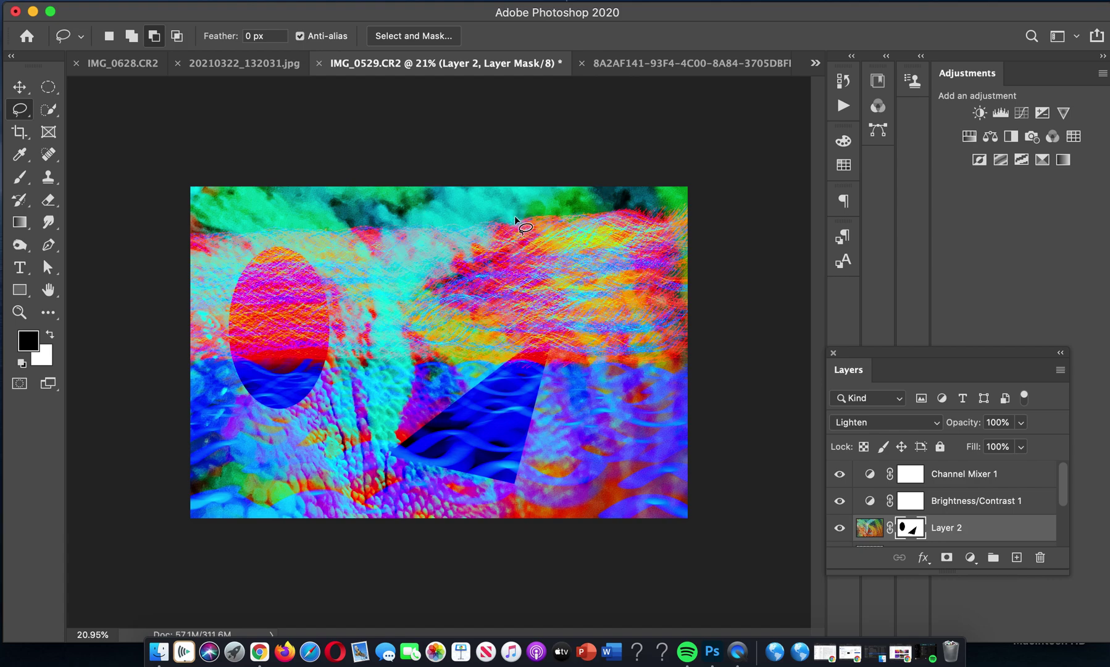
Mask out a curved freehand area over the light trails at the image's upper right with black on Layer 2's mask, and deselect.
mouse_move(511, 215)
left_mouse_down()
mouse_move(502, 286)
mouse_move(603, 255)
mouse_move(627, 312)
mouse_move(682, 297)
left_mouse_up()
left_click_drag(548, 211, 503, 240)
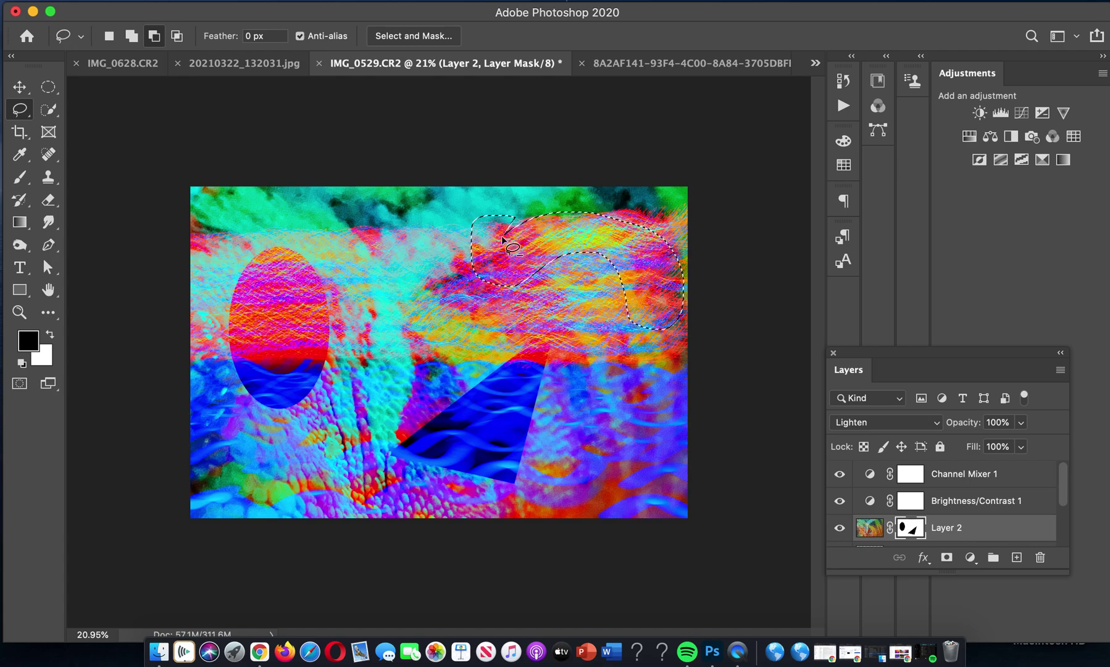
key("super+BackSpace")
key("super+d")
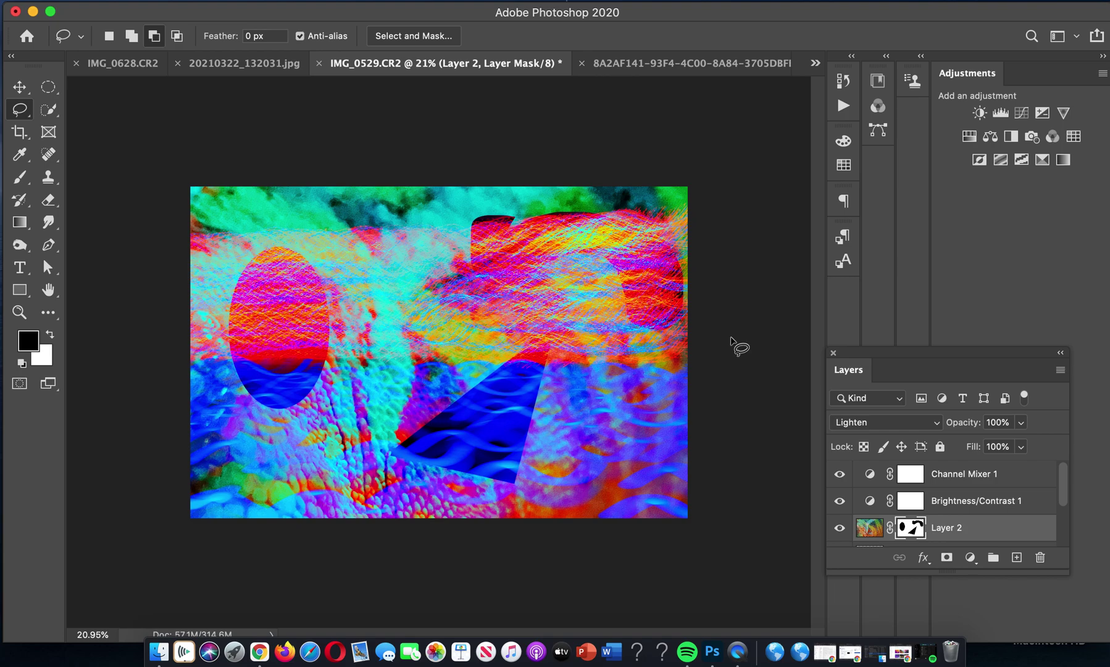
Add an empty layer above the Channel Mixer adjustment, and set the Brush tool's foreground color to purple a20ff6.
left_click(976, 474)
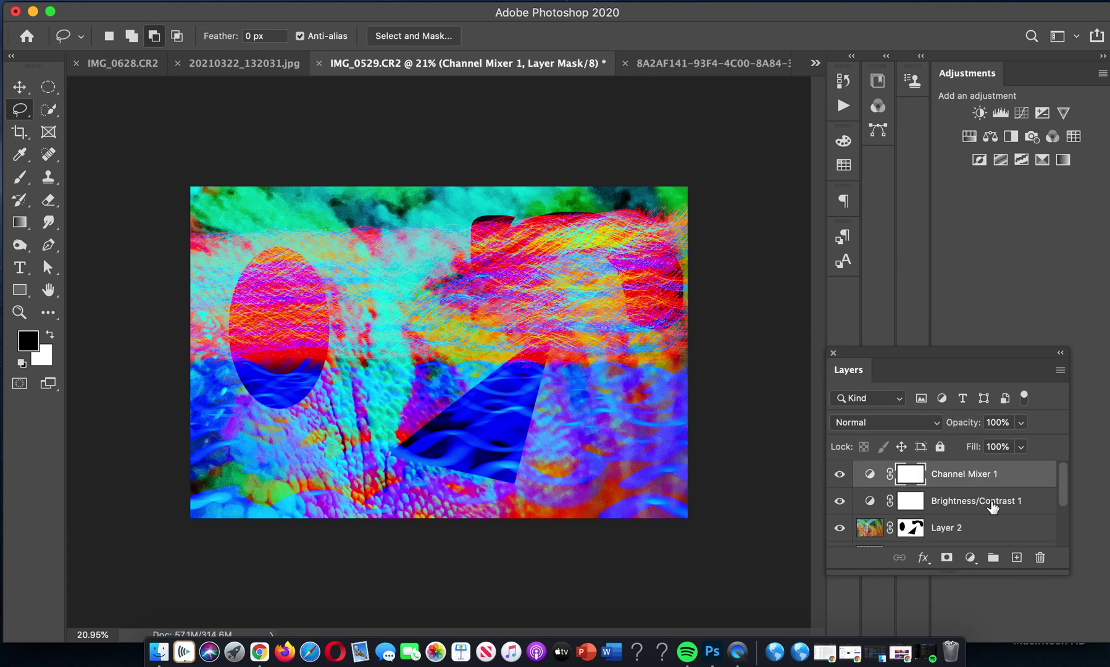
left_click(1016, 557)
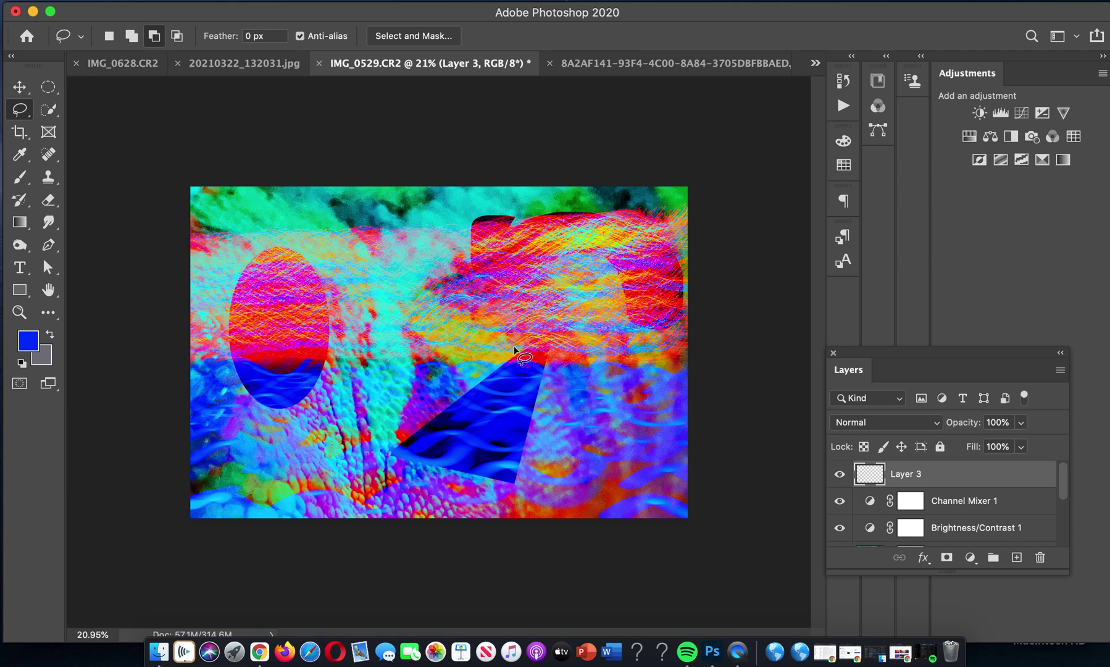
left_click(19, 176)
left_click(27, 340)
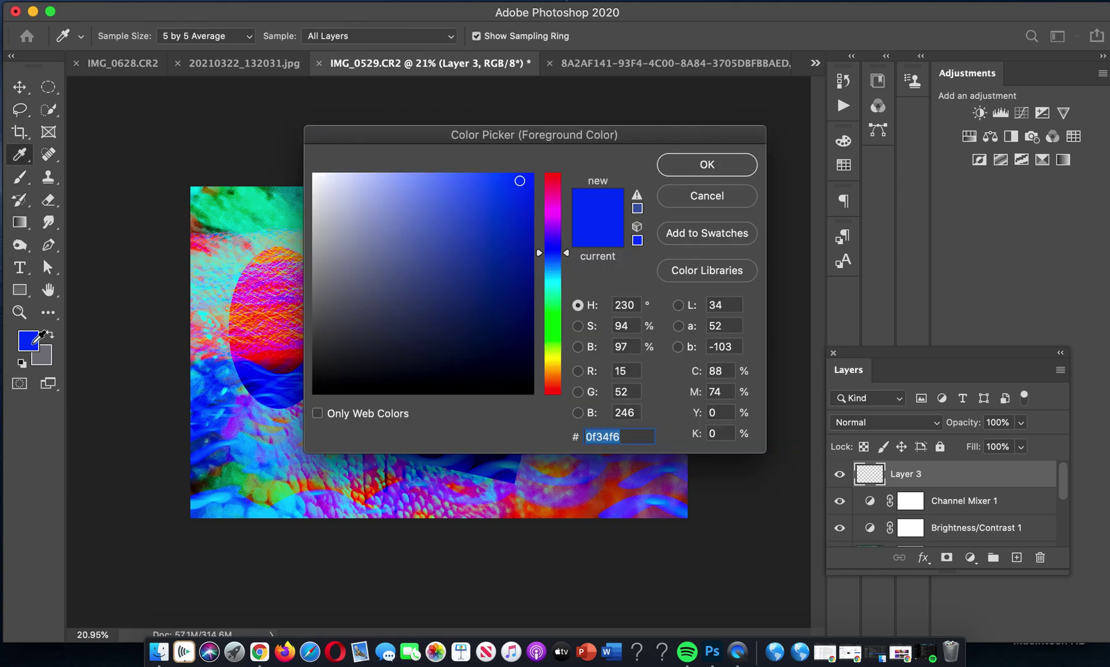
left_click_drag(553, 244, 538, 219)
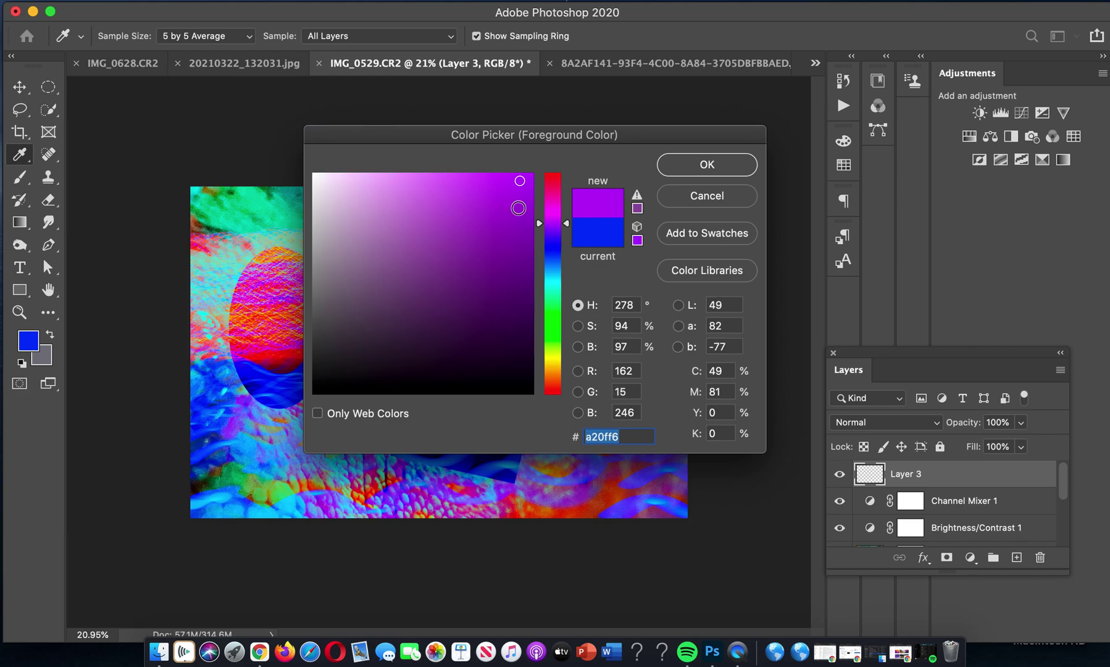
left_click(681, 173)
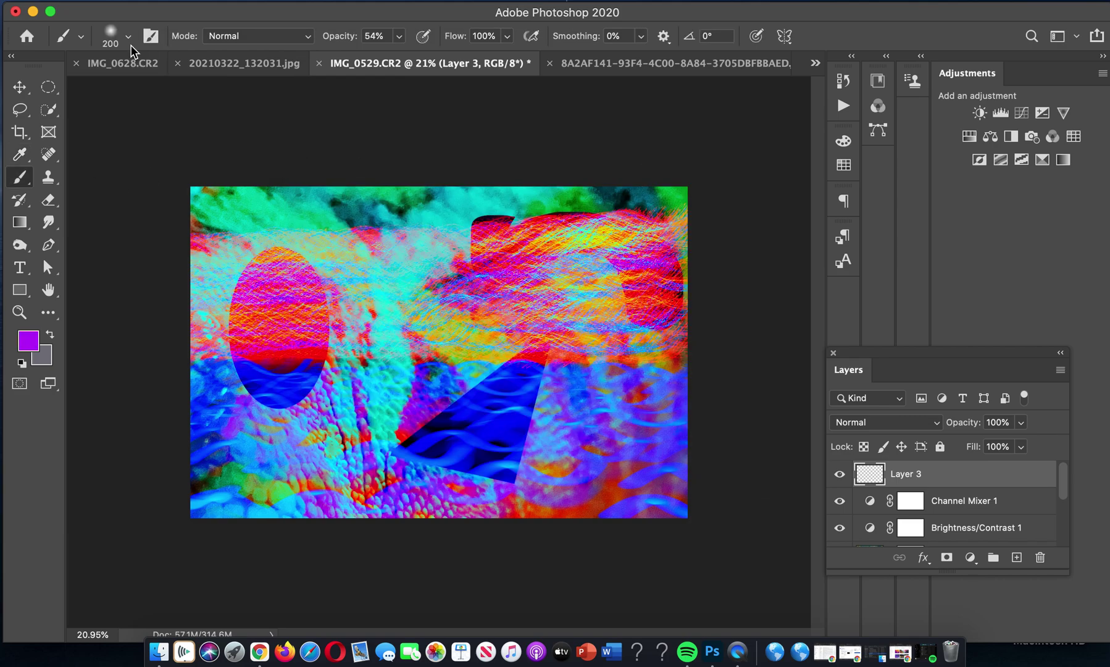
Switch the brush to the Hard Round Pressure Size preset.
left_click(129, 41)
scroll(131, 299, "down", 2)
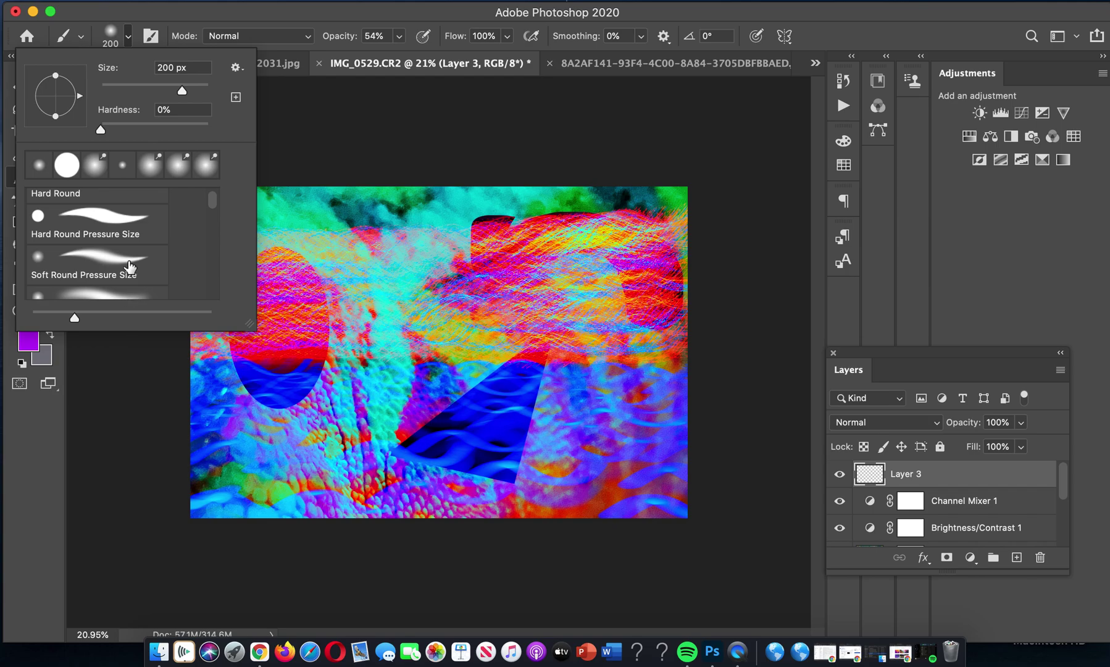
left_click(124, 231)
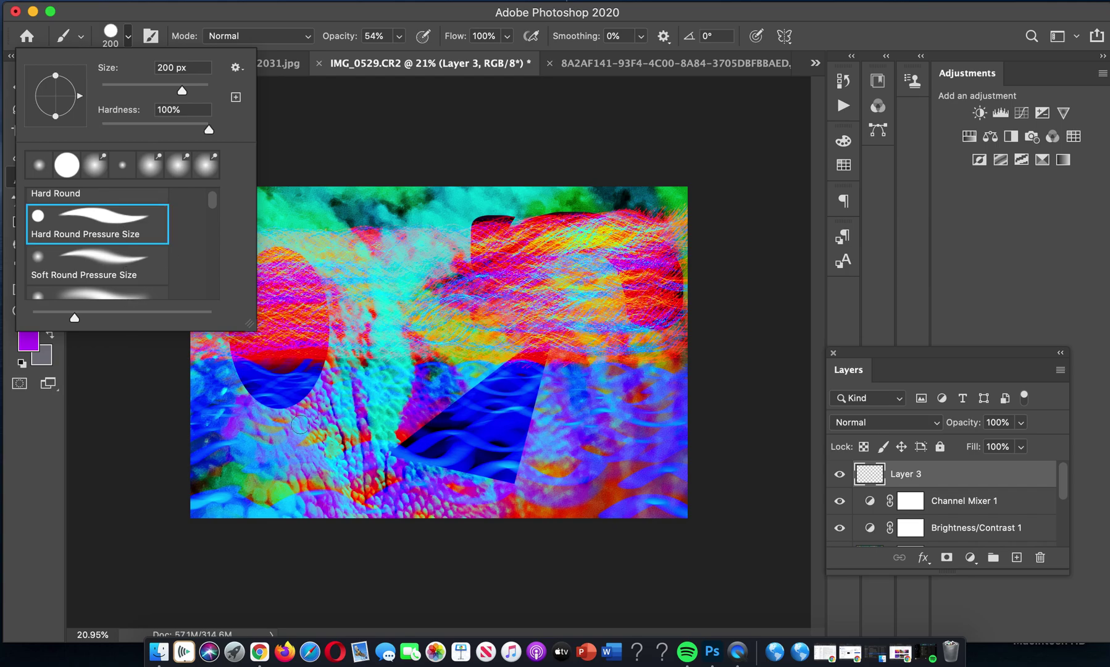
Try purple test strokes over the image's left half and centre with the hard brush and a softened tip, and undo them.
left_click(257, 451)
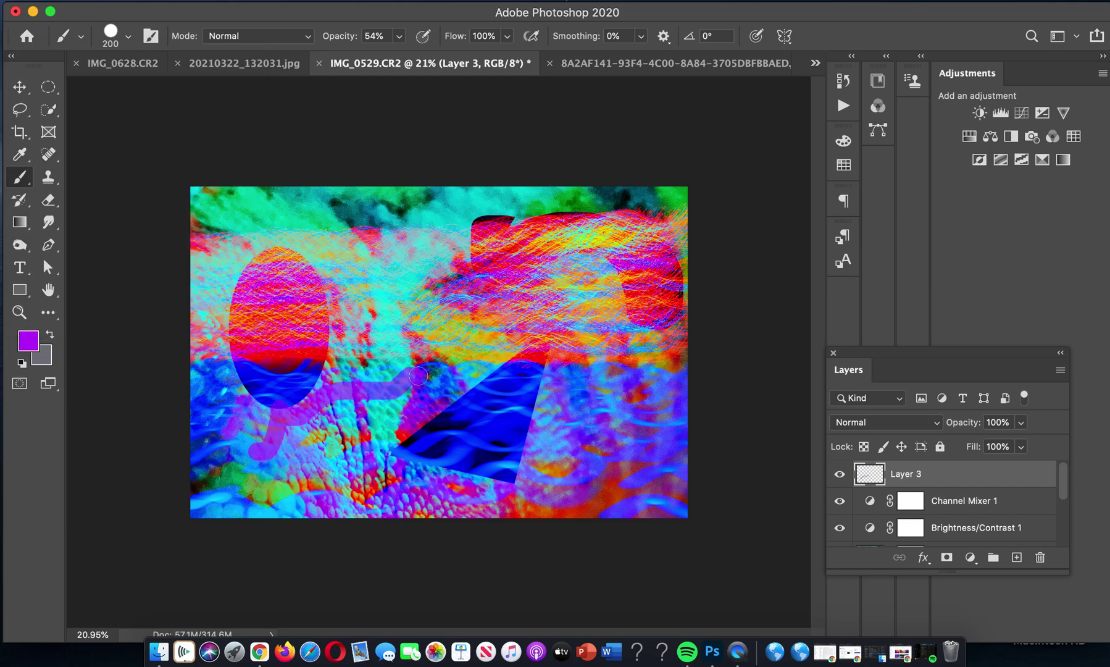
left_click(127, 40)
left_click_drag(208, 130, 121, 123)
mouse_move(421, 253)
left_mouse_down()
mouse_move(409, 272)
mouse_move(417, 334)
mouse_move(382, 382)
left_mouse_up()
key("super+z")
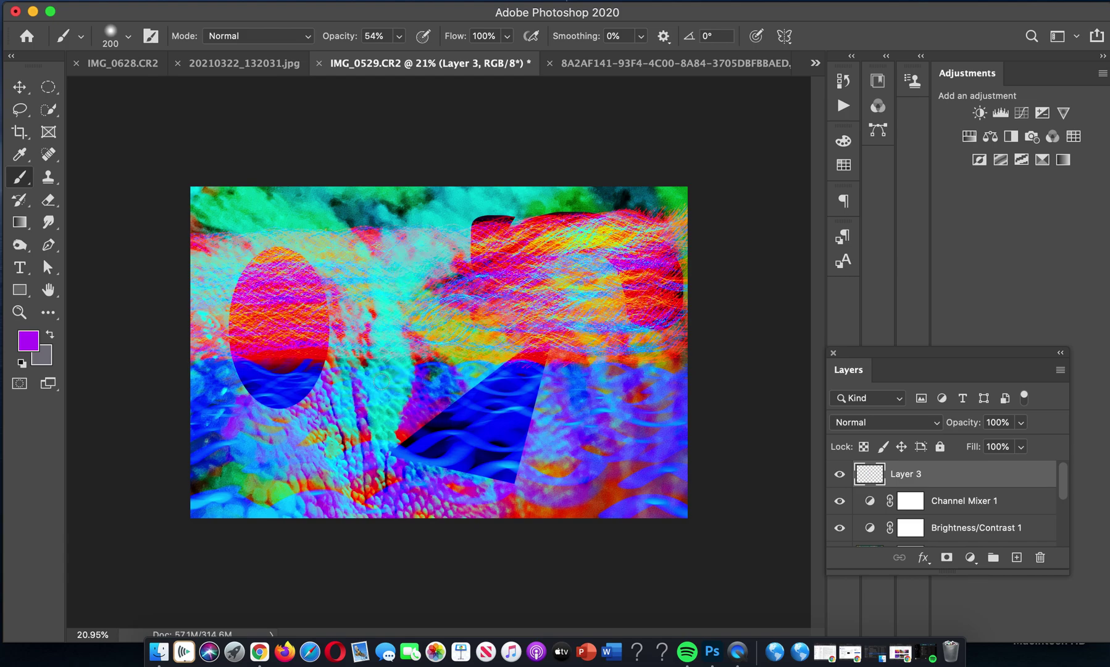
Switch the brush to the Round Blunt Medium Stiff preset with 34% opacity and 41% flow.
left_click(123, 29)
scroll(137, 241, "down", 5)
scroll(137, 245, "up", 1)
left_click(129, 235)
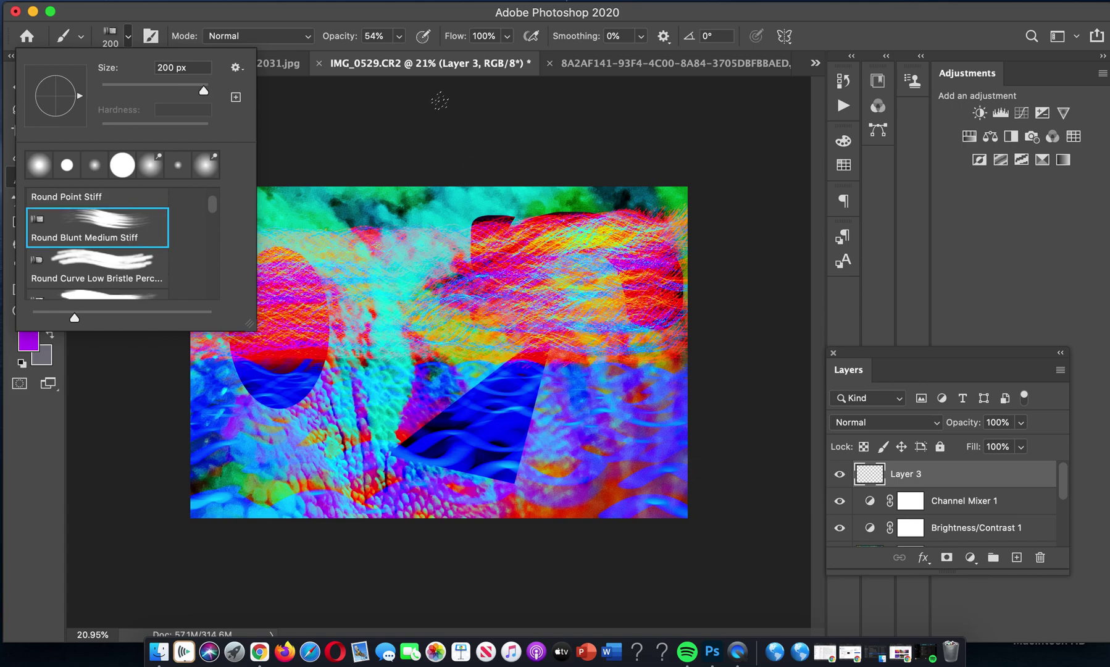
left_click(397, 36)
left_click_drag(396, 53, 383, 54)
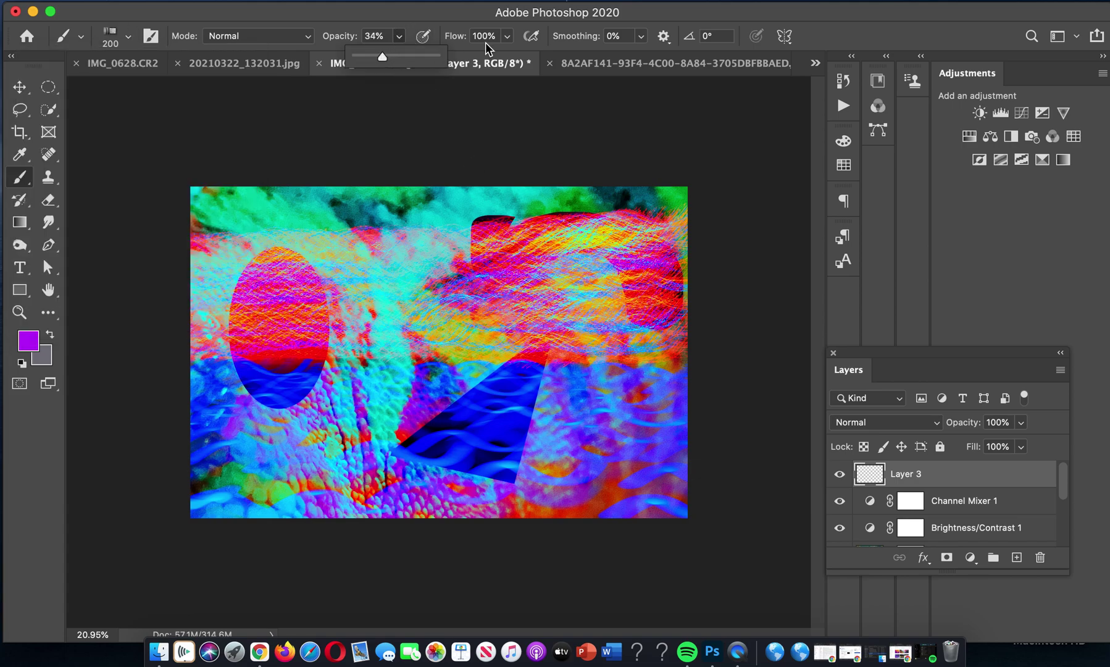
left_click(518, 32)
left_click(512, 35)
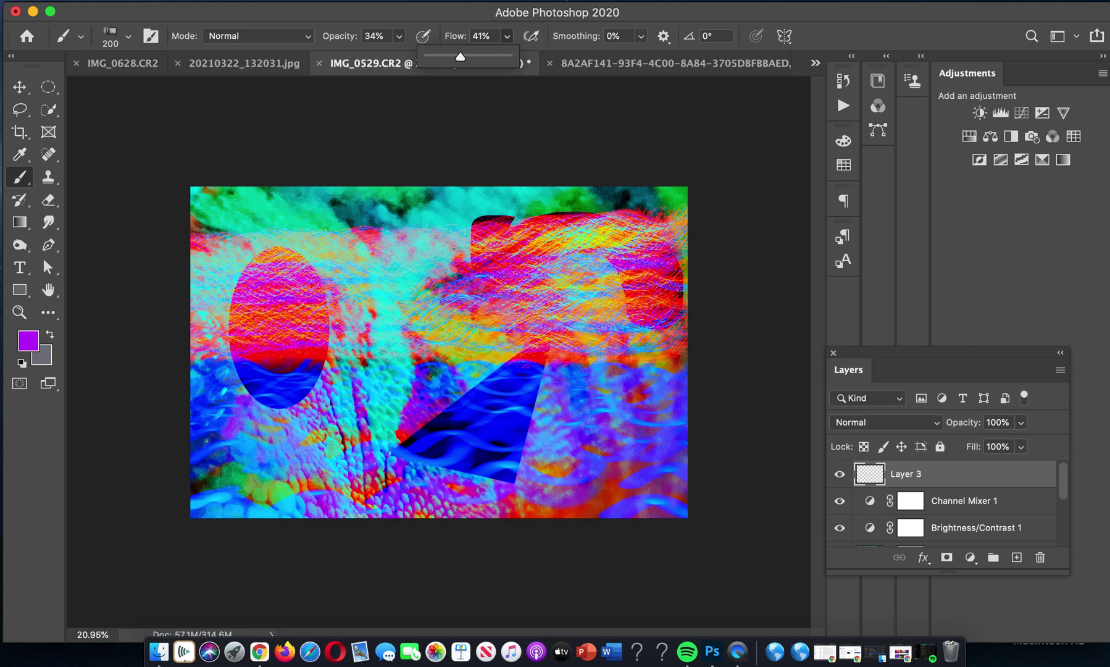
Paint purple bristle strokes down the image's centre on Layer 3, raising flow to 65% between strokes, and toggle the layer's visibility to compare.
left_click(446, 244)
left_click_drag(435, 239, 379, 306)
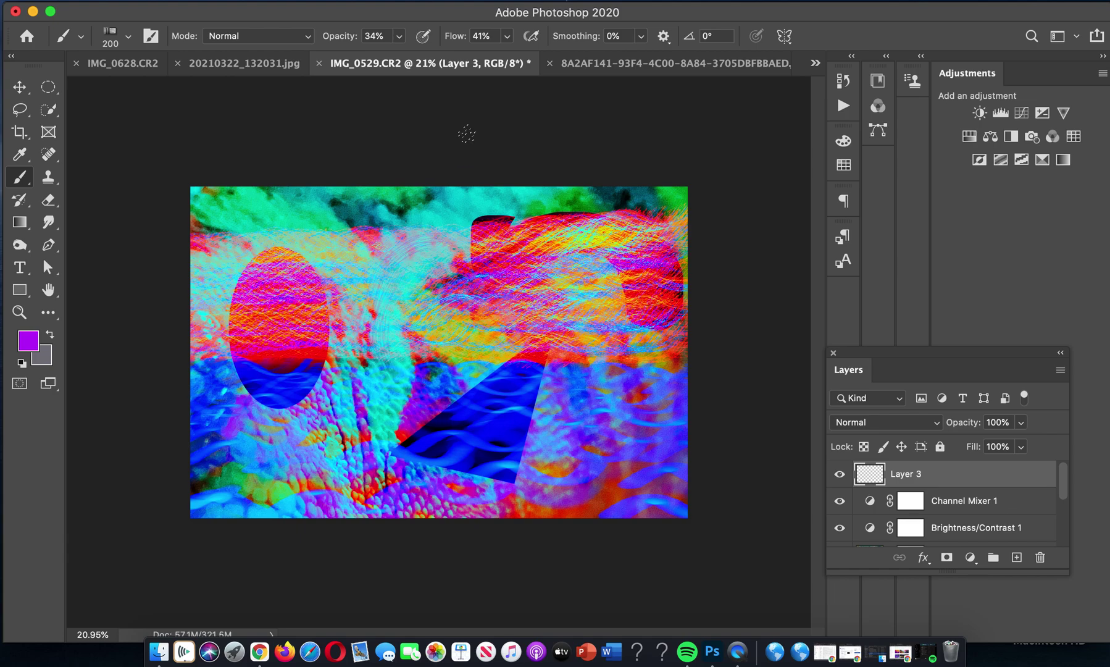
left_click(507, 36)
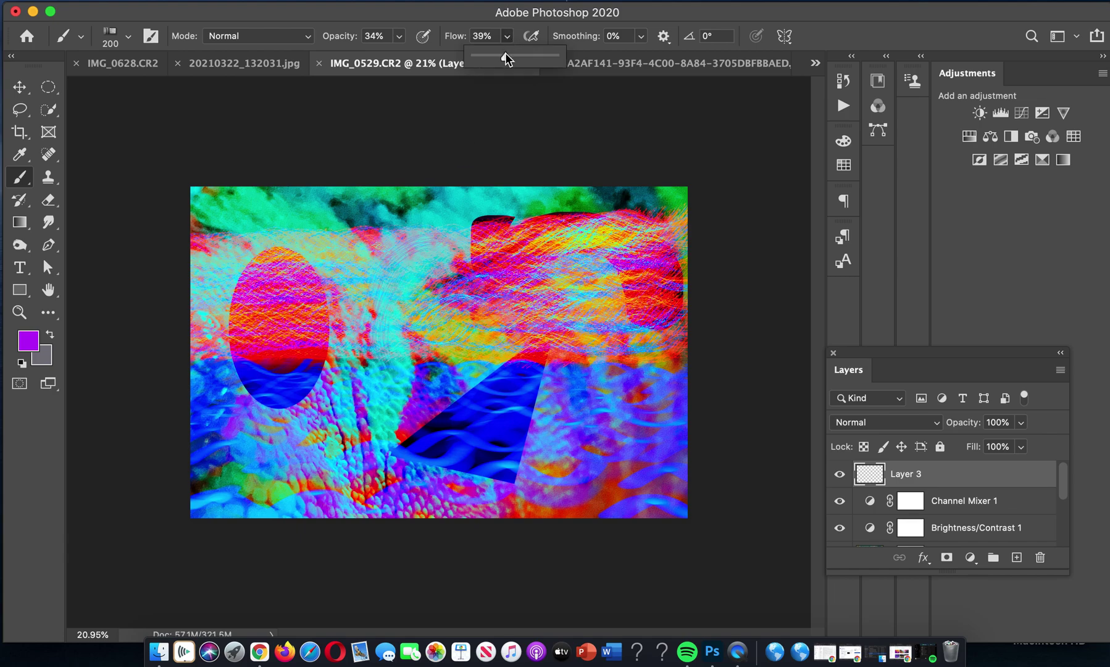
left_click(413, 270)
mouse_move(408, 274)
left_mouse_down()
mouse_move(401, 379)
mouse_move(390, 381)
mouse_move(379, 321)
mouse_move(419, 296)
left_mouse_up()
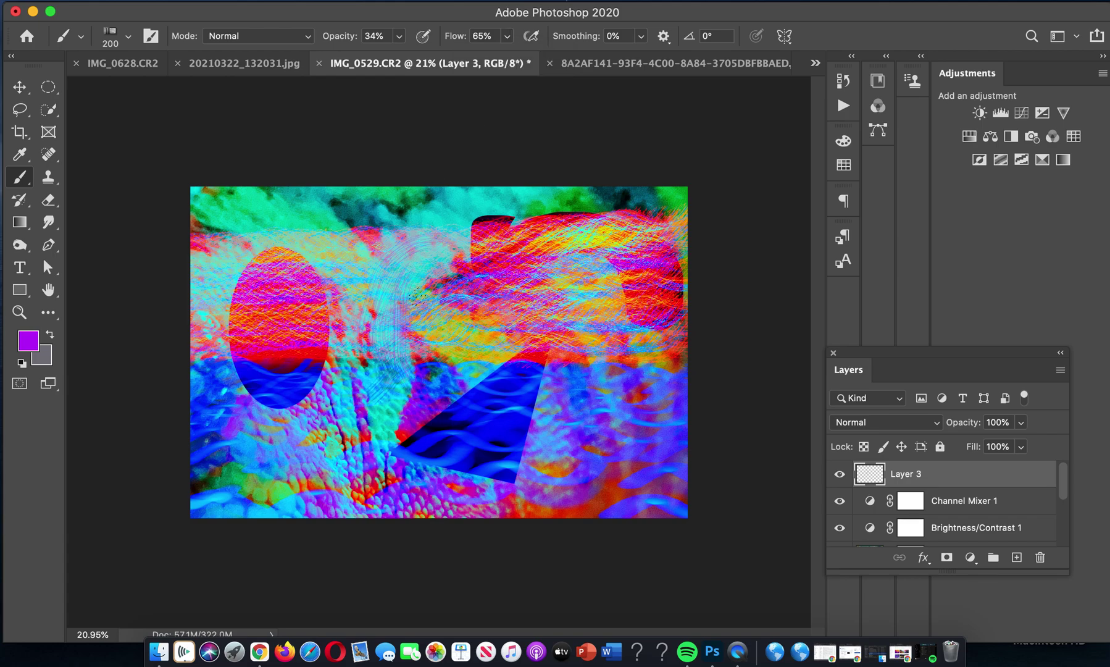
left_click(839, 475)
left_click(840, 476)
Set the foreground color to yellow f6cd0f and the brush to 100% flow and 89% opacity.
left_click(27, 341)
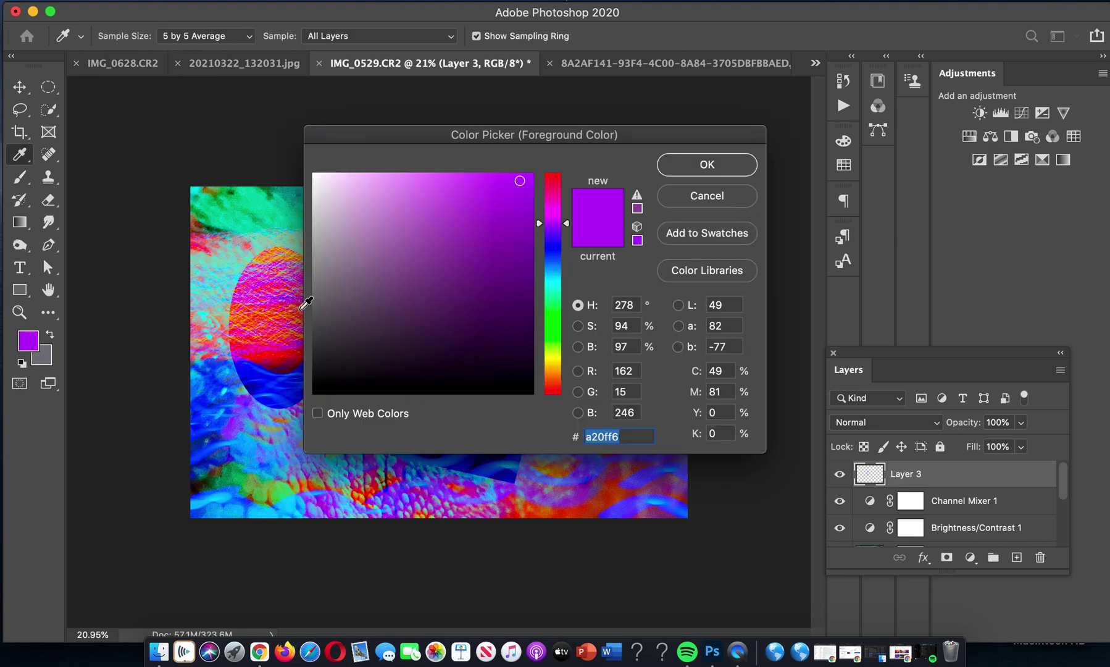
left_click(552, 364)
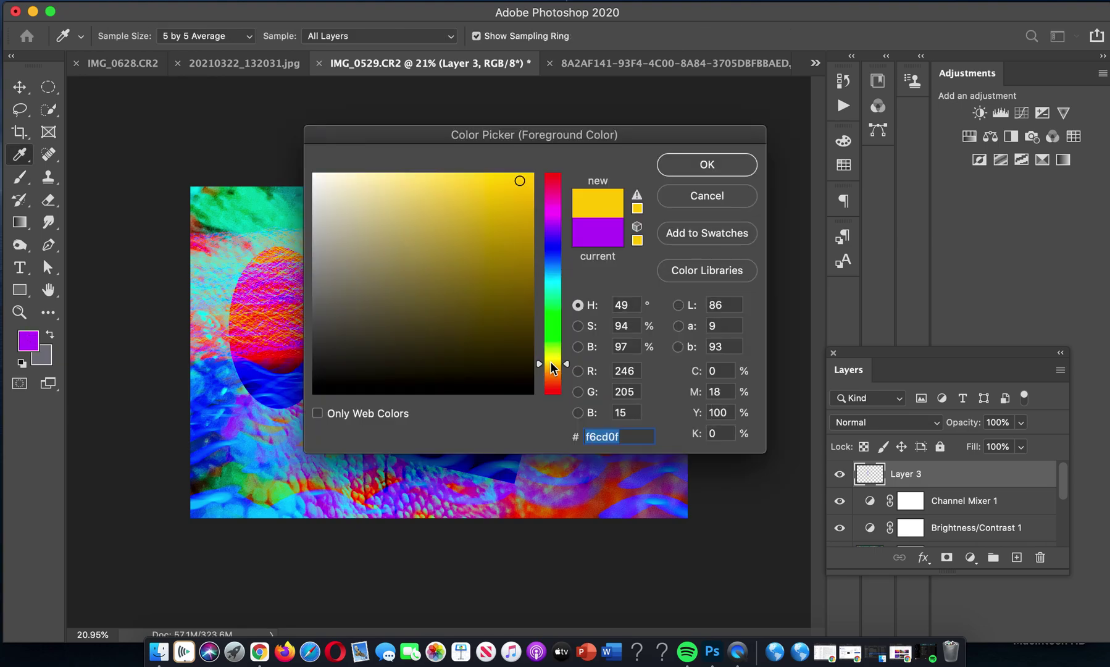
left_click(705, 164)
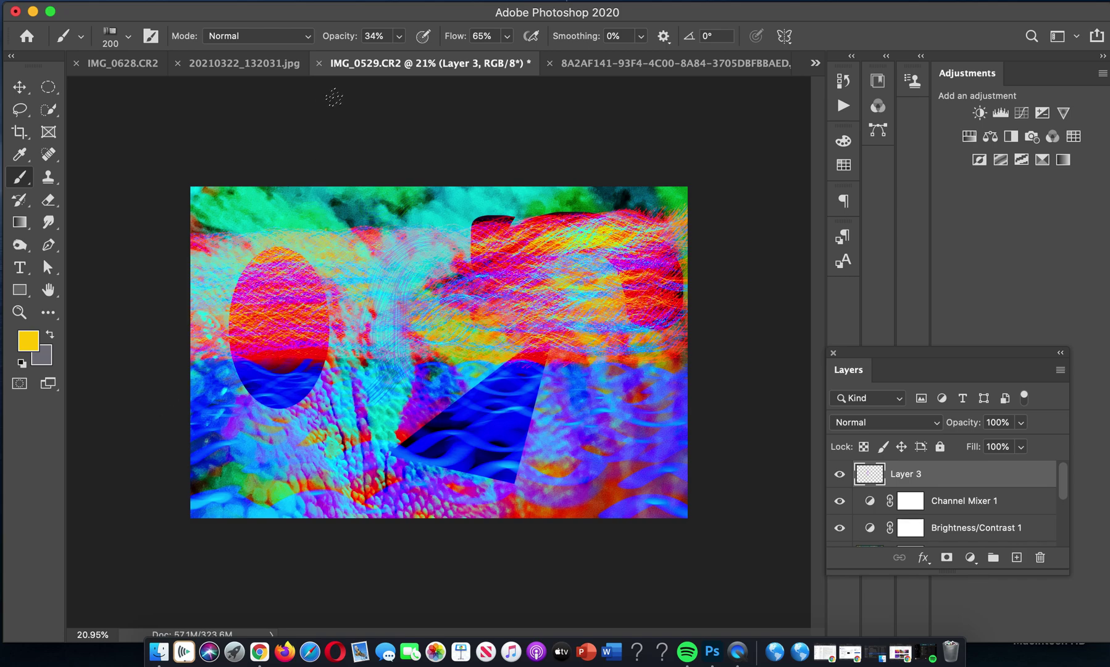
left_click(507, 35)
left_click_drag(512, 55, 550, 55)
left_click(399, 37)
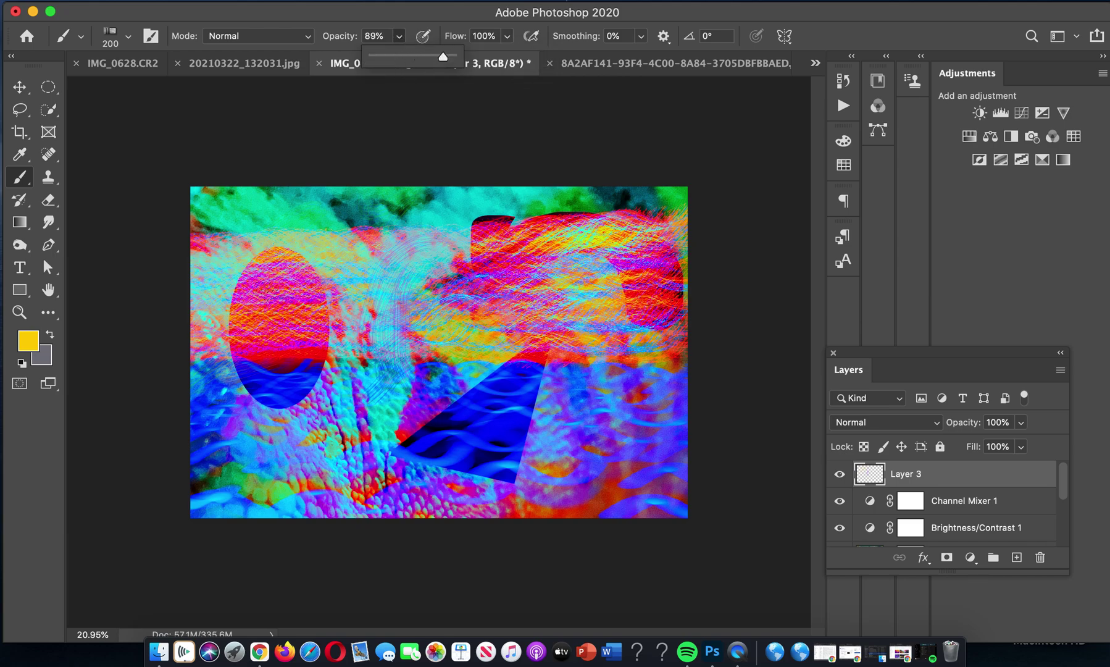
Paint yellow bristle strokes on Layer 3 around the masked oval, across the lower left and into the dark blue shape.
left_click(247, 432)
mouse_move(235, 433)
left_mouse_down()
mouse_move(264, 455)
mouse_move(279, 444)
mouse_move(285, 462)
mouse_move(342, 481)
left_mouse_up()
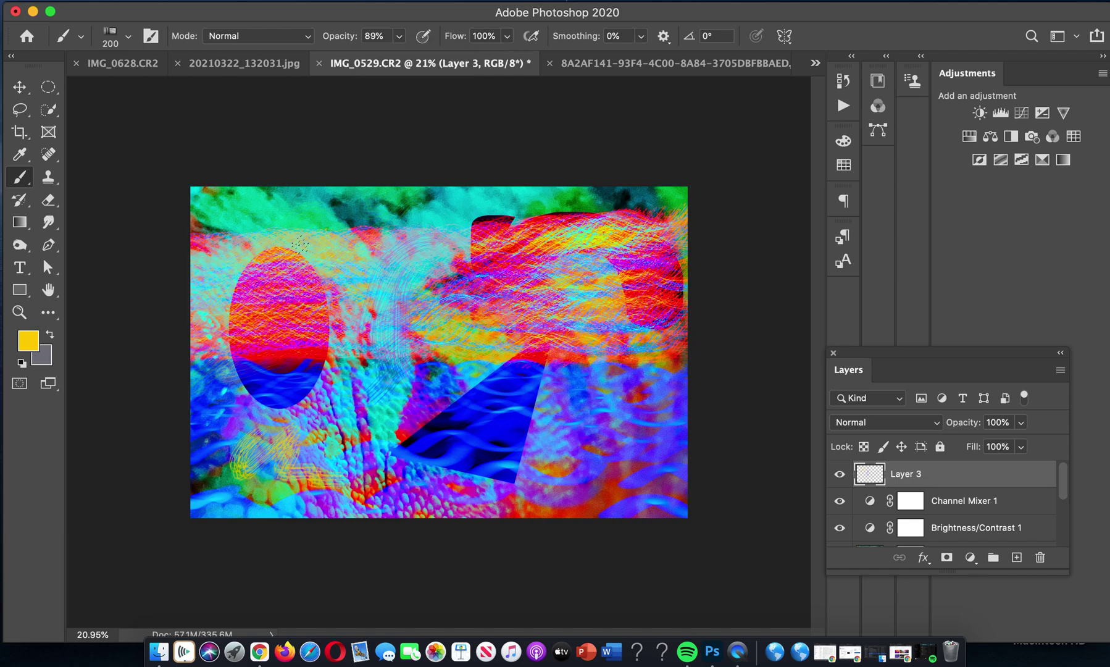
mouse_move(228, 306)
left_mouse_down()
mouse_move(349, 235)
mouse_move(340, 358)
mouse_move(370, 451)
mouse_move(479, 448)
left_mouse_up()
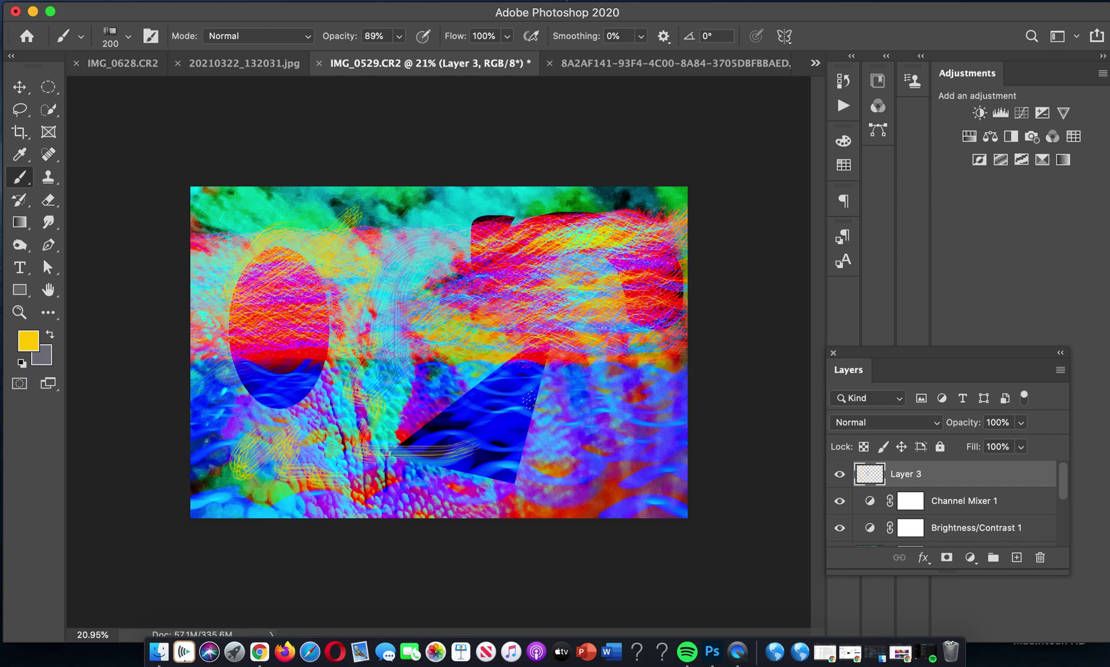
left_click_drag(361, 365, 285, 390)
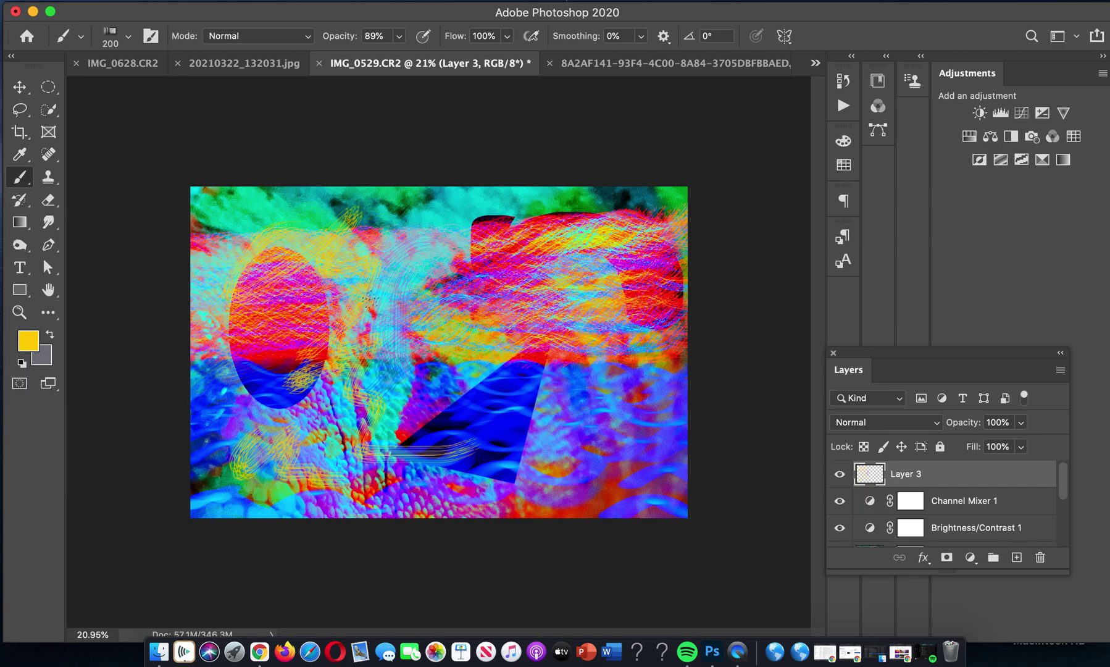
mouse_move(364, 310)
left_mouse_down()
mouse_move(326, 362)
mouse_move(337, 381)
left_mouse_up()
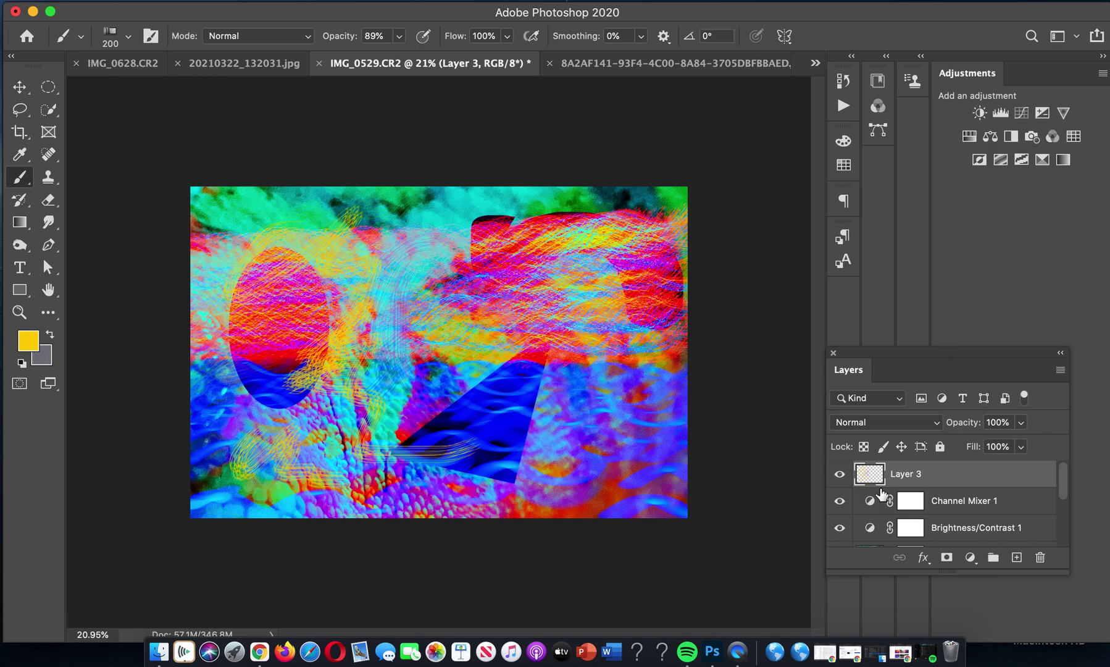
left_click(739, 650)
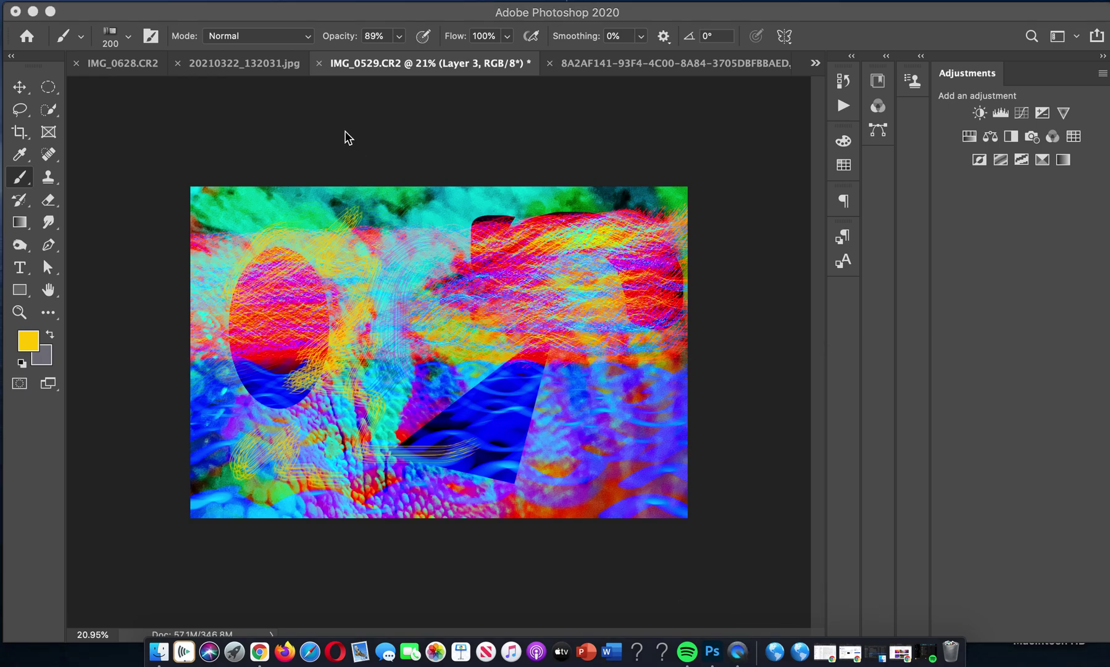